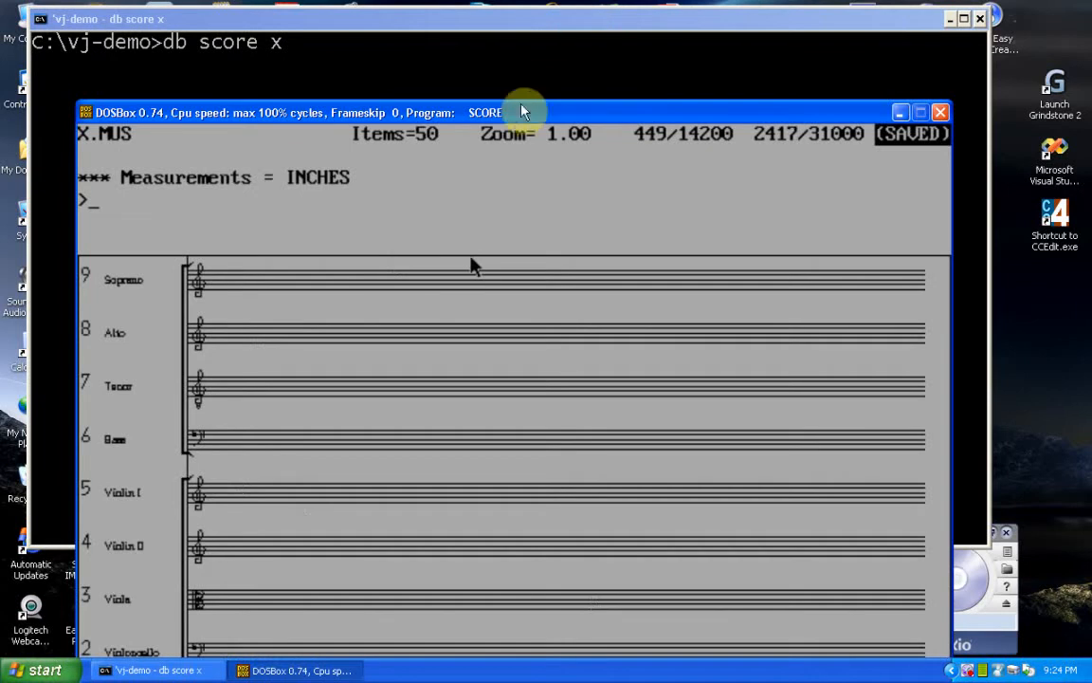
Look over the full score's staves, from Flute at the top down to the lower strings
{"action": "key", "text": "Up"}
{"action": "key", "text": "Up"}
{"action": "key", "text": "Up"}
{"action": "key", "text": "Up"}
{"action": "key", "text": "Up"}
{"action": "key", "text": "Up"}
{"action": "key", "text": "Up"}
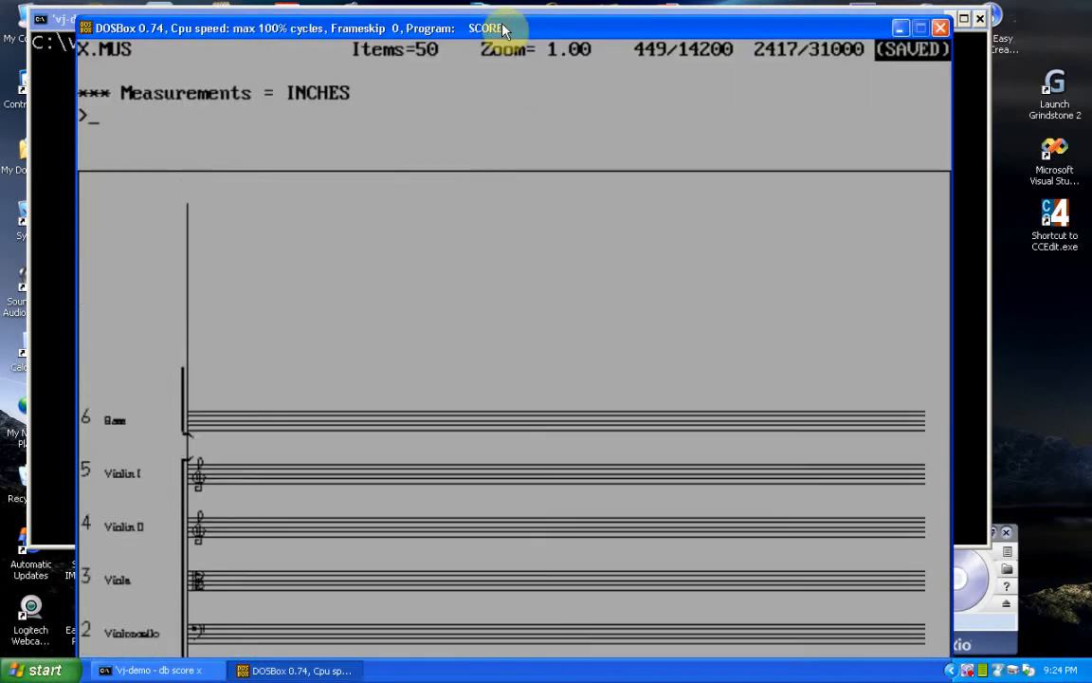
{"action": "key", "text": "Down"}
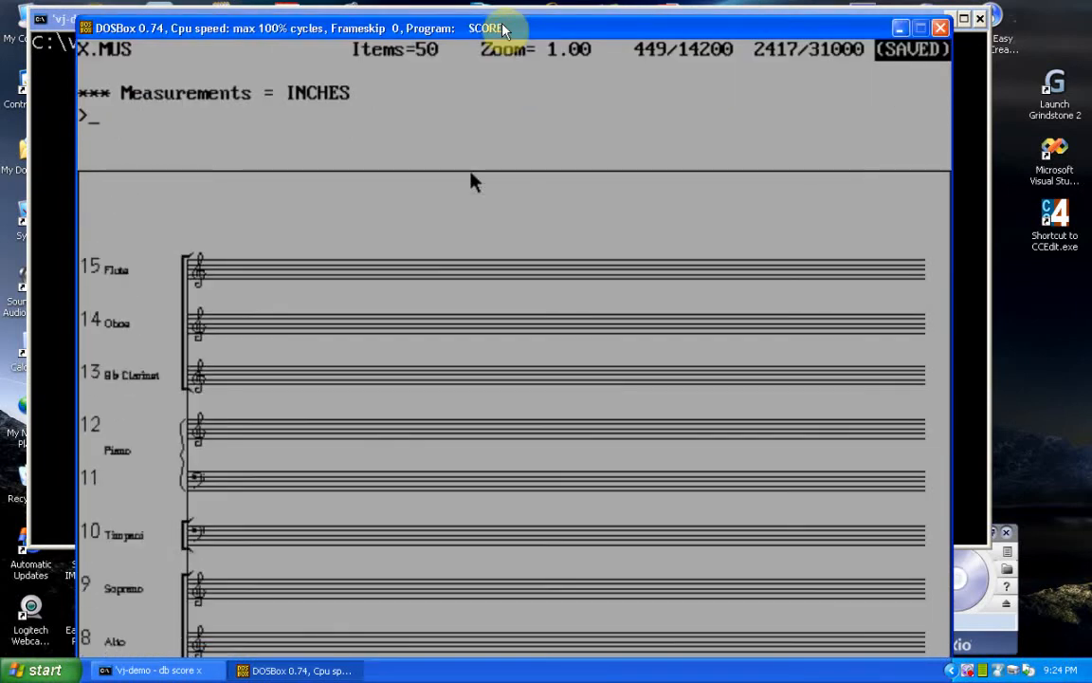
{"action": "key", "text": "Down"}
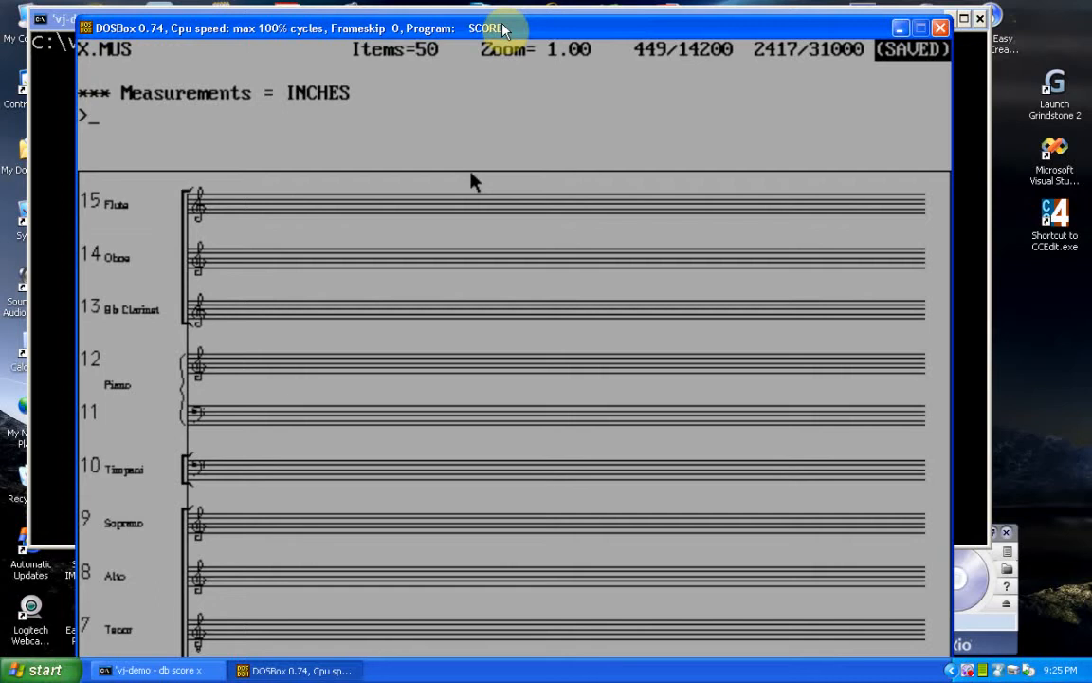
{"action": "key", "text": "Down"}
{"action": "key", "text": "Down"}
{"action": "key", "text": "Up"}
{"action": "key", "text": "Up"}
{"action": "key", "text": "Up"}
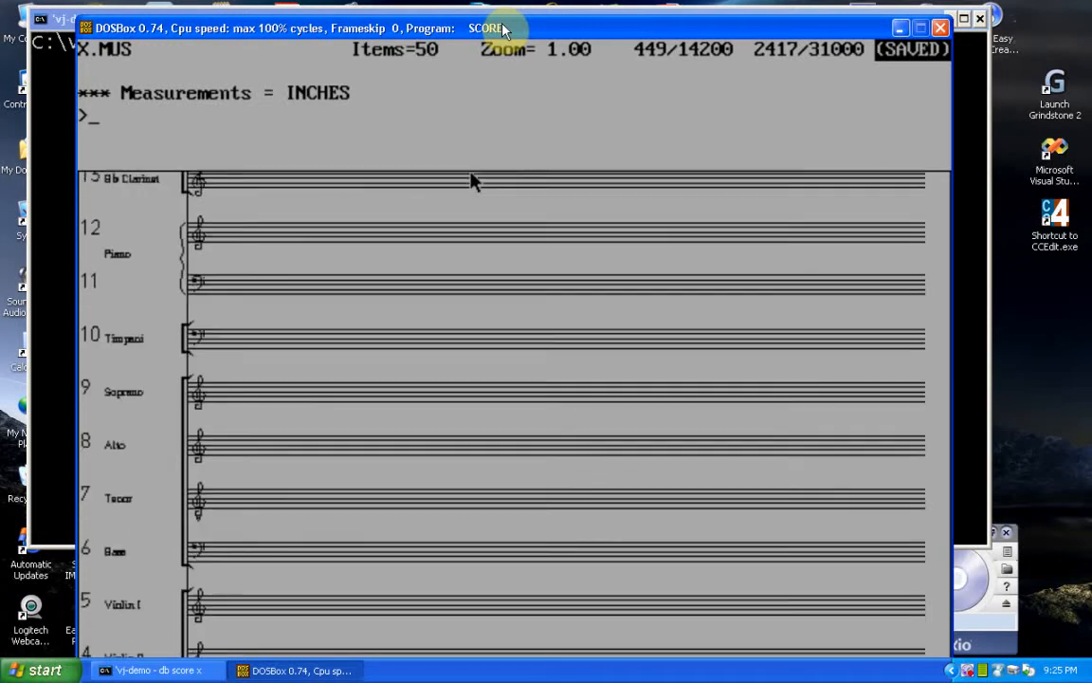
Query the score's page height with the H command and with HS, entering no new size
{"action": "type", "text": "h"}
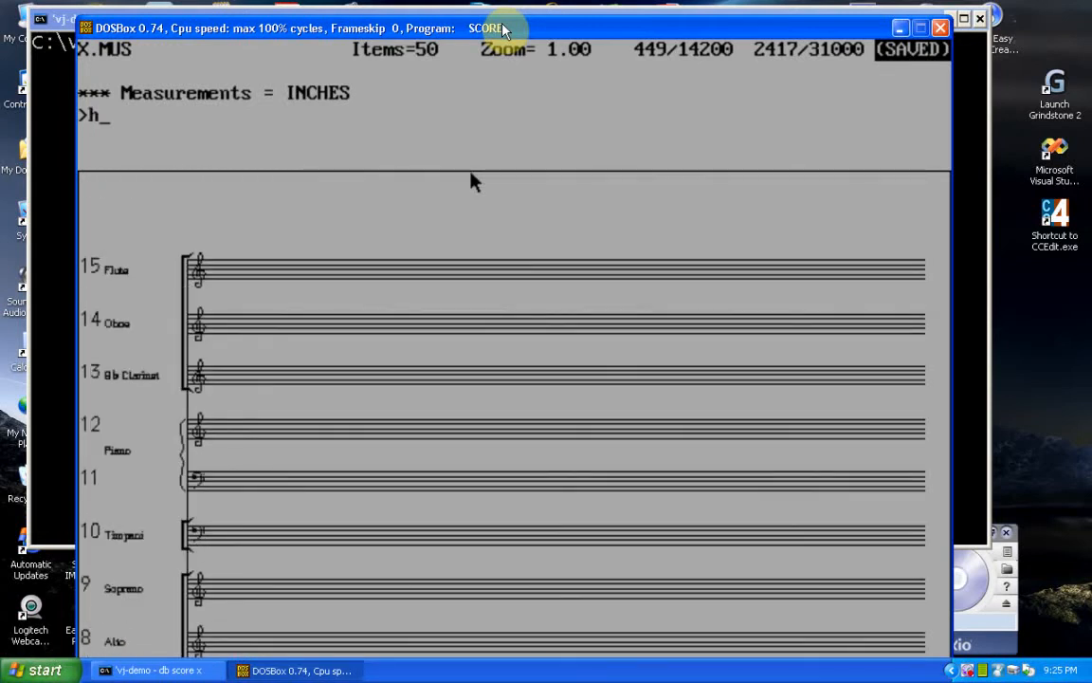
{"action": "key", "text": "Return"}
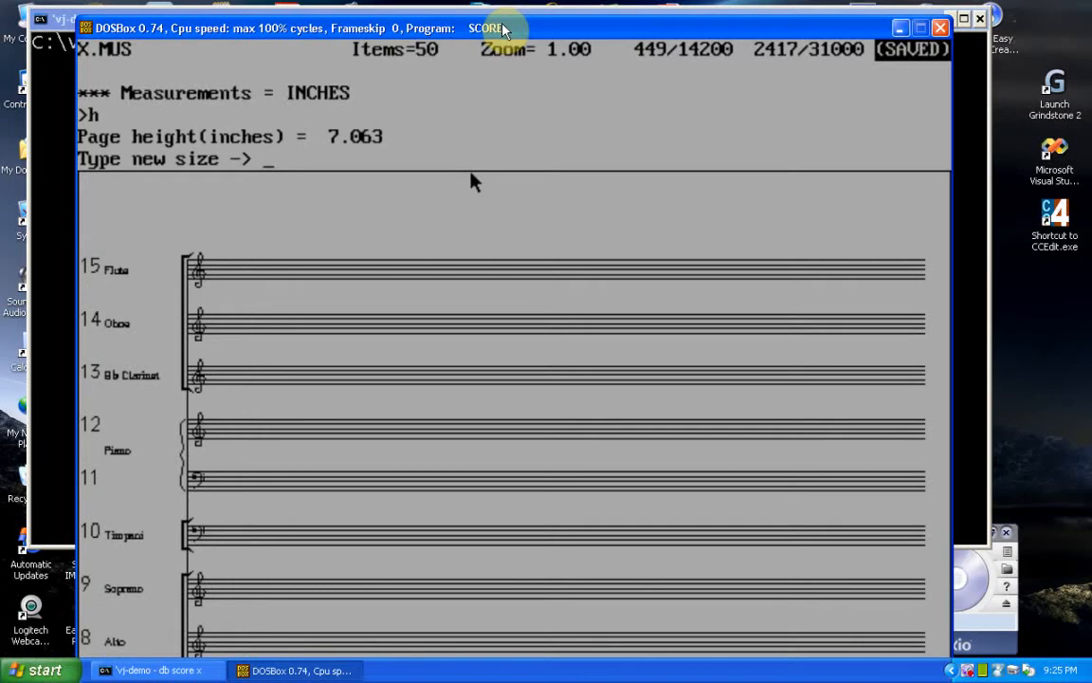
{"action": "key", "text": "Return"}
{"action": "key", "text": "Return"}
{"action": "type", "text": "hs"}
{"action": "key", "text": "Return"}
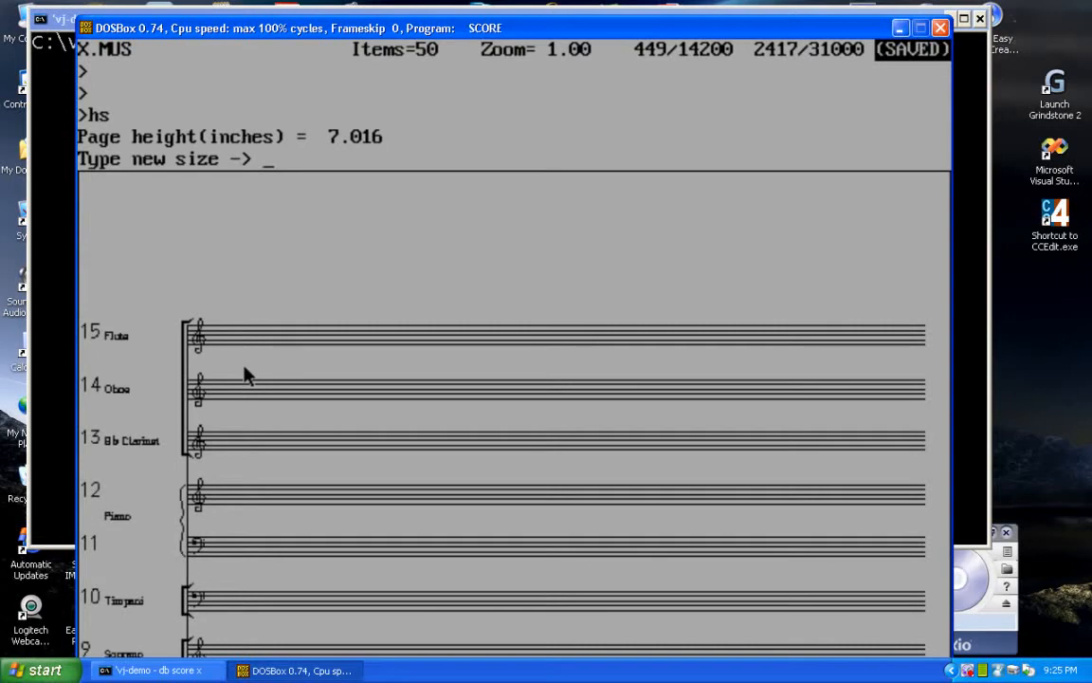
{"action": "key", "text": "Return"}
{"action": "key", "text": "Return"}
Turn on the SH display, redraw the score with Z, and query the page height with HS
{"action": "type", "text": "sh"}
{"action": "key", "text": "Return"}
{"action": "type", "text": "z"}
{"action": "key", "text": "Return"}
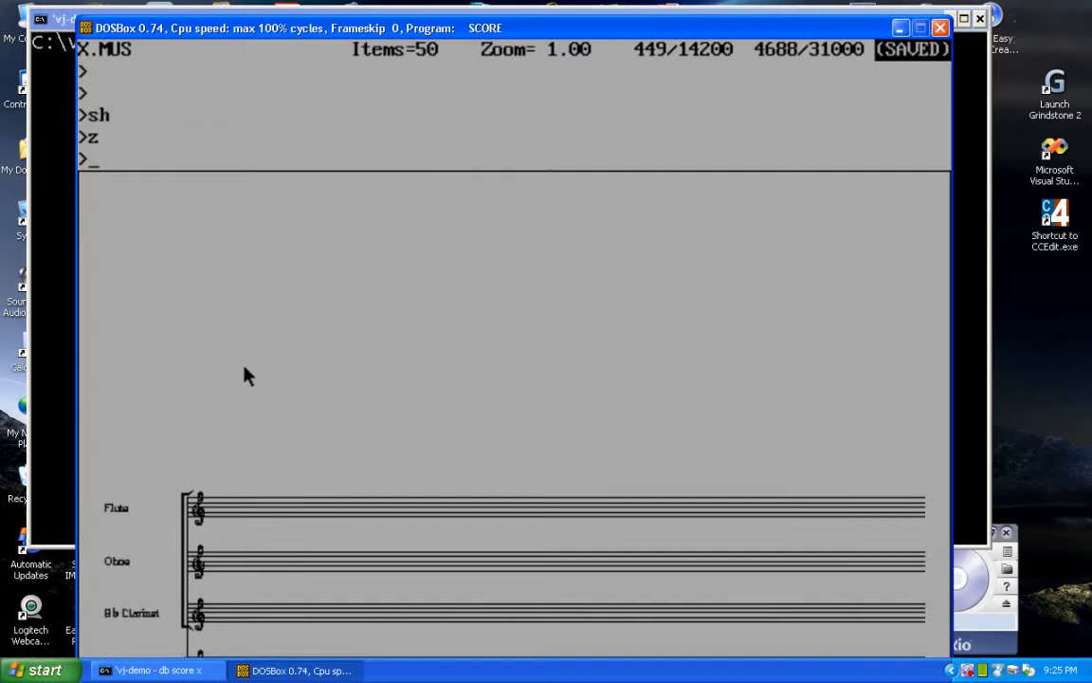
{"action": "type", "text": "hs"}
{"action": "key", "text": "Return"}
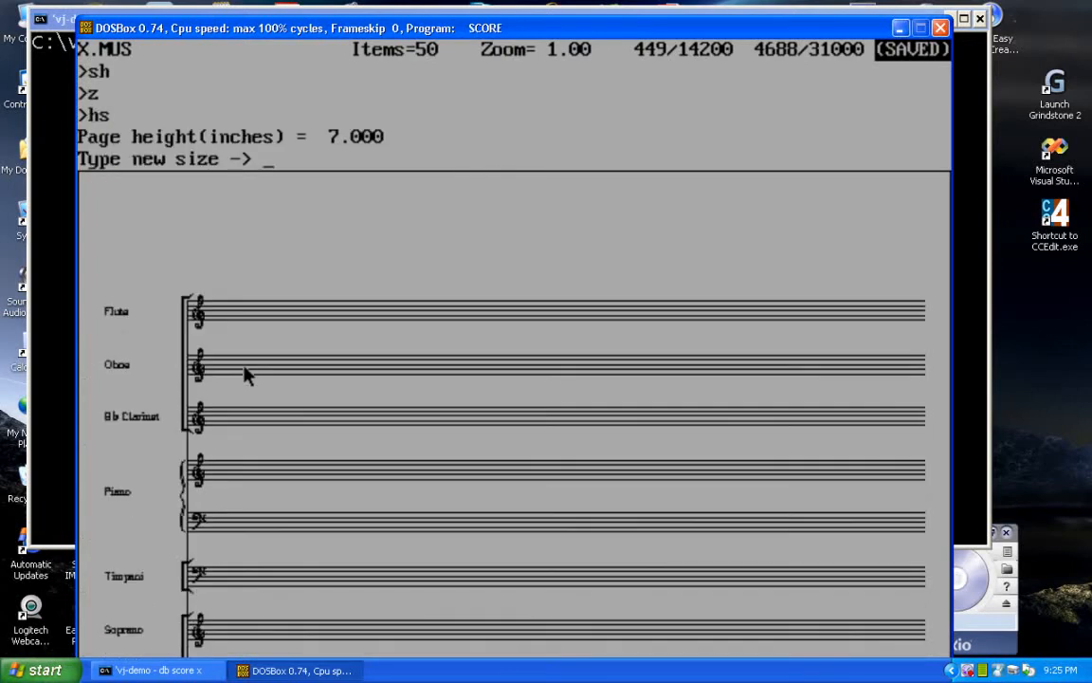
{"action": "key", "text": "Return"}
{"action": "key", "text": "Return"}
Switch back with SHX, redraw the score with Z, and query the page height with HS
{"action": "type", "text": "shx"}
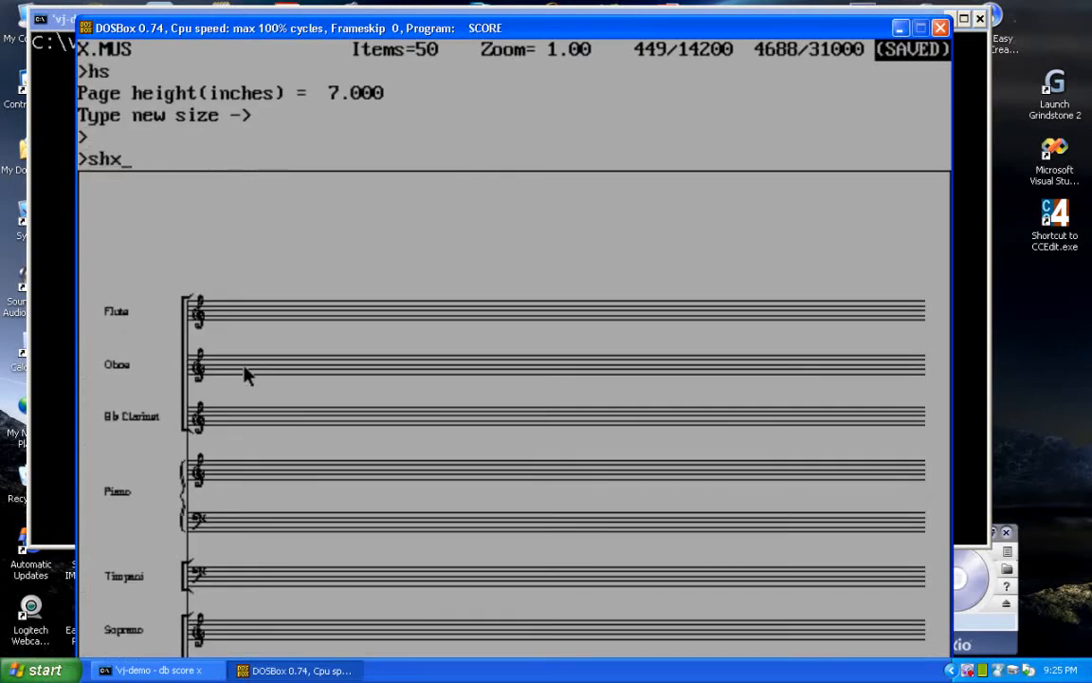
{"action": "key", "text": "Return"}
{"action": "type", "text": "z"}
{"action": "key", "text": "Return"}
{"action": "type", "text": "hs"}
{"action": "key", "text": "BackSpace"}
{"action": "key", "text": "BackSpace"}
{"action": "type", "text": "hs"}
{"action": "key", "text": "Return"}
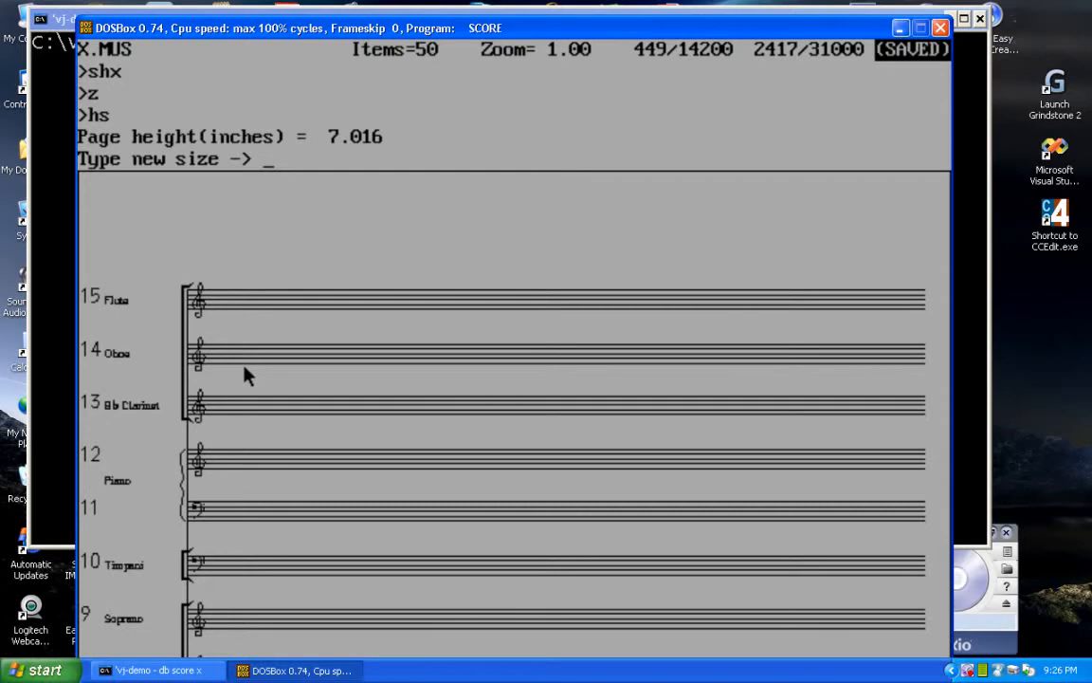
{"action": "key", "text": "Return"}
{"action": "key", "text": "Return"}
Turn on the SH display, redraw with Z, and query the page height using H
{"action": "type", "text": "sh"}
{"action": "key", "text": "Return"}
{"action": "type", "text": "z"}
{"action": "key", "text": "Return"}
{"action": "type", "text": "h"}
{"action": "key", "text": "Return"}
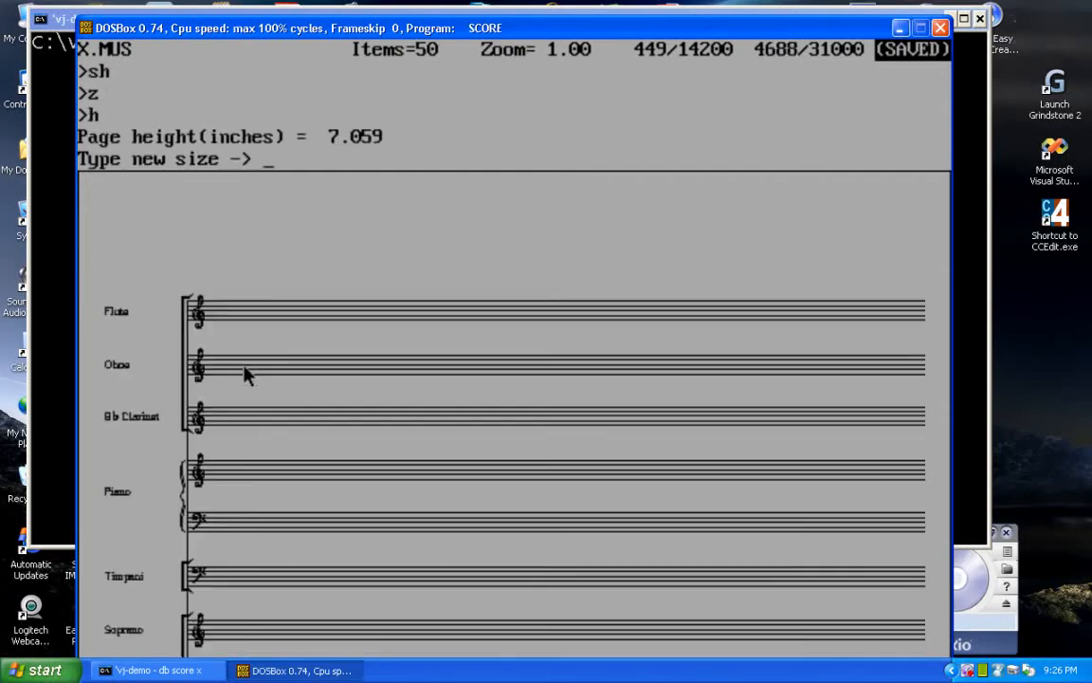
{"action": "key", "text": "Return"}
{"action": "key", "text": "Return"}
Switch back with SHX, redraw with Z, and query the page height using H
{"action": "type", "text": "shx"}
{"action": "key", "text": "Return"}
{"action": "type", "text": "z"}
{"action": "key", "text": "Return"}
{"action": "type", "text": "h"}
{"action": "key", "text": "Return"}
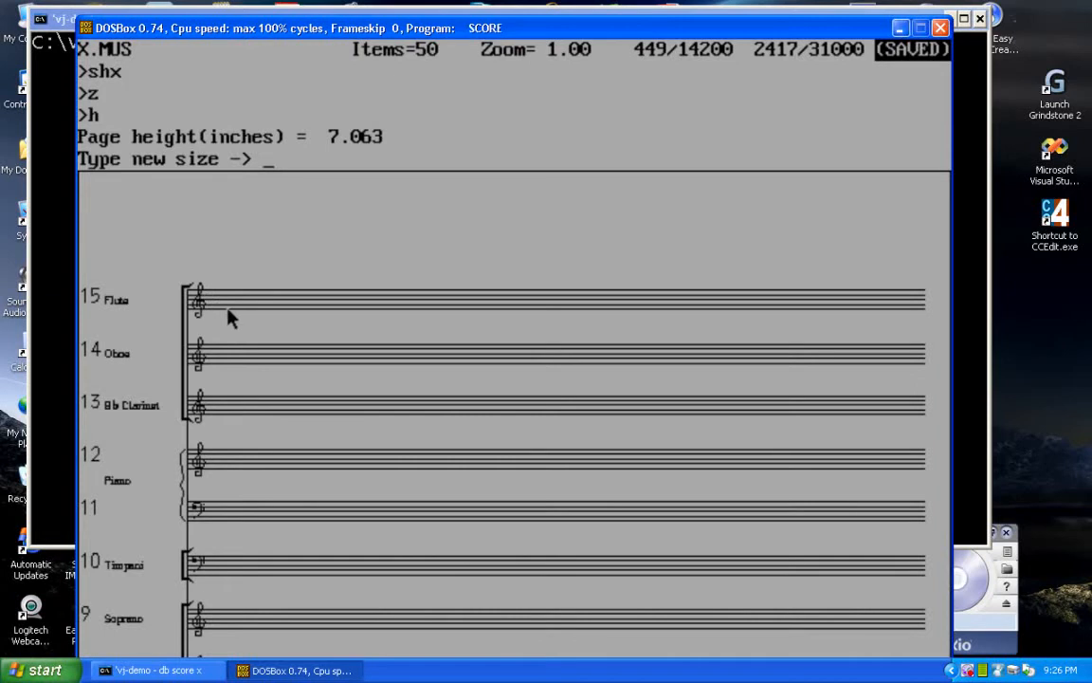
{"action": "key", "text": "Return"}
{"action": "key", "text": "Return"}
Turn the SH display on again, redraw with Z, and recheck the page height with HS
{"action": "type", "text": "h"}
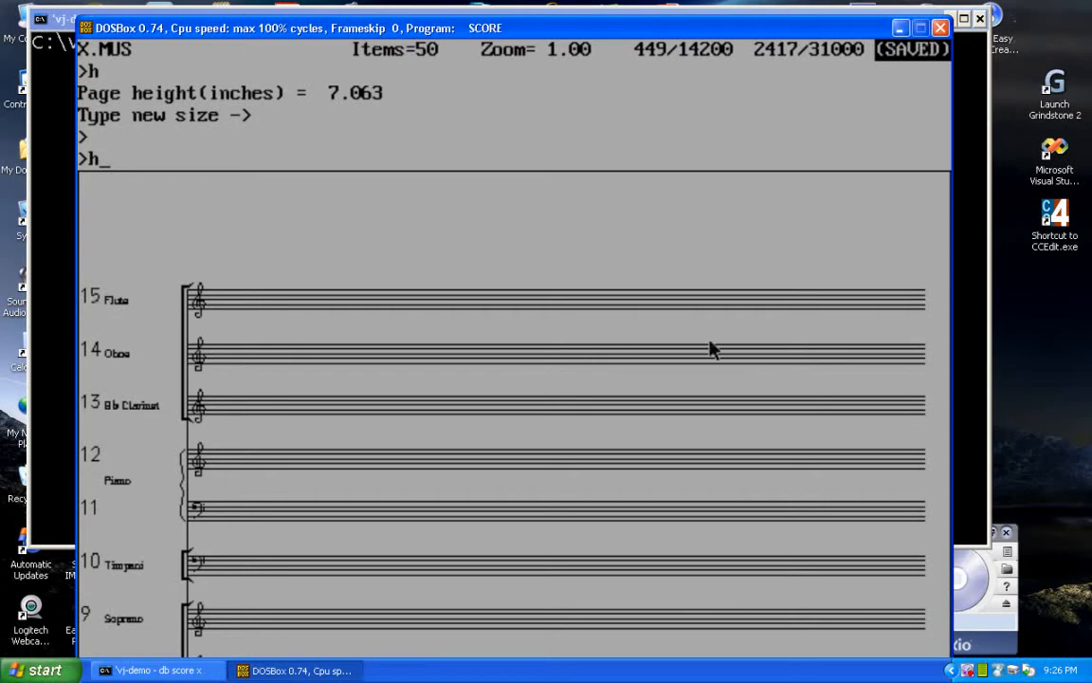
{"action": "key", "text": "BackSpace"}
{"action": "type", "text": "sh"}
{"action": "key", "text": "Return"}
{"action": "type", "text": "z"}
{"action": "key", "text": "Return"}
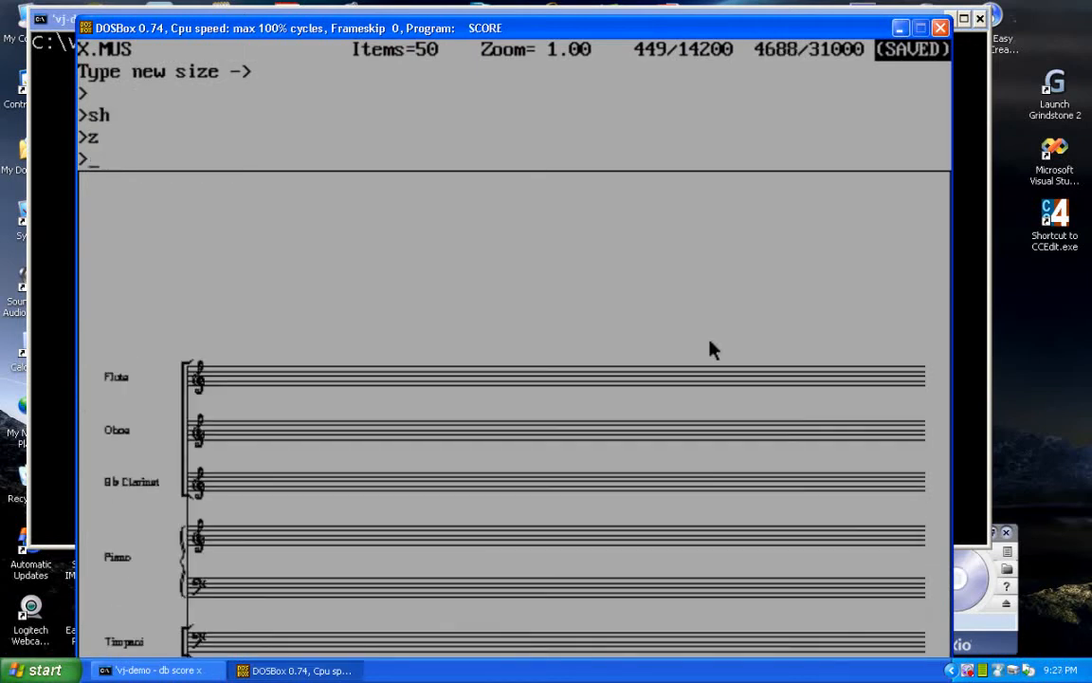
{"action": "type", "text": "hy"}
{"action": "key", "text": "BackSpace"}
{"action": "type", "text": "s"}
{"action": "key", "text": "Return"}
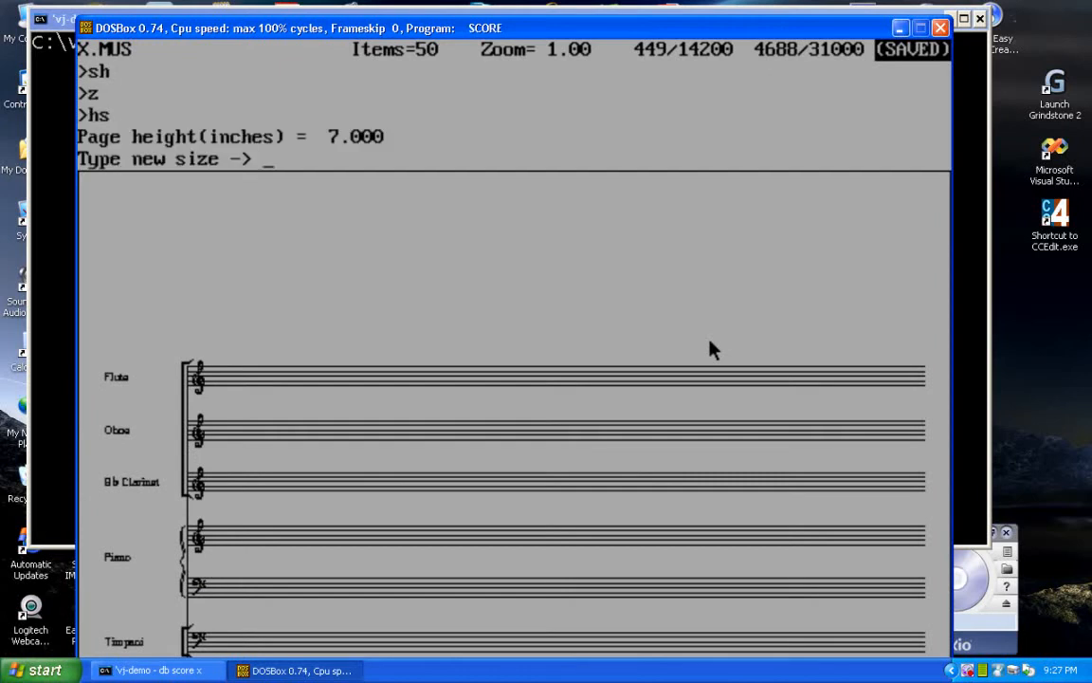
{"action": "key", "text": "Return"}
Switch the display back with SHX, redraw with Z, and recheck the page height with HS
{"action": "type", "text": "ahx"}
{"action": "key", "text": "BackSpace"}
{"action": "key", "text": "BackSpace"}
{"action": "key", "text": "BackSpace"}
{"action": "type", "text": "shx"}
{"action": "key", "text": "Return"}
{"action": "type", "text": "z"}
{"action": "key", "text": "Return"}
{"action": "type", "text": "hs"}
{"action": "key", "text": "Return"}
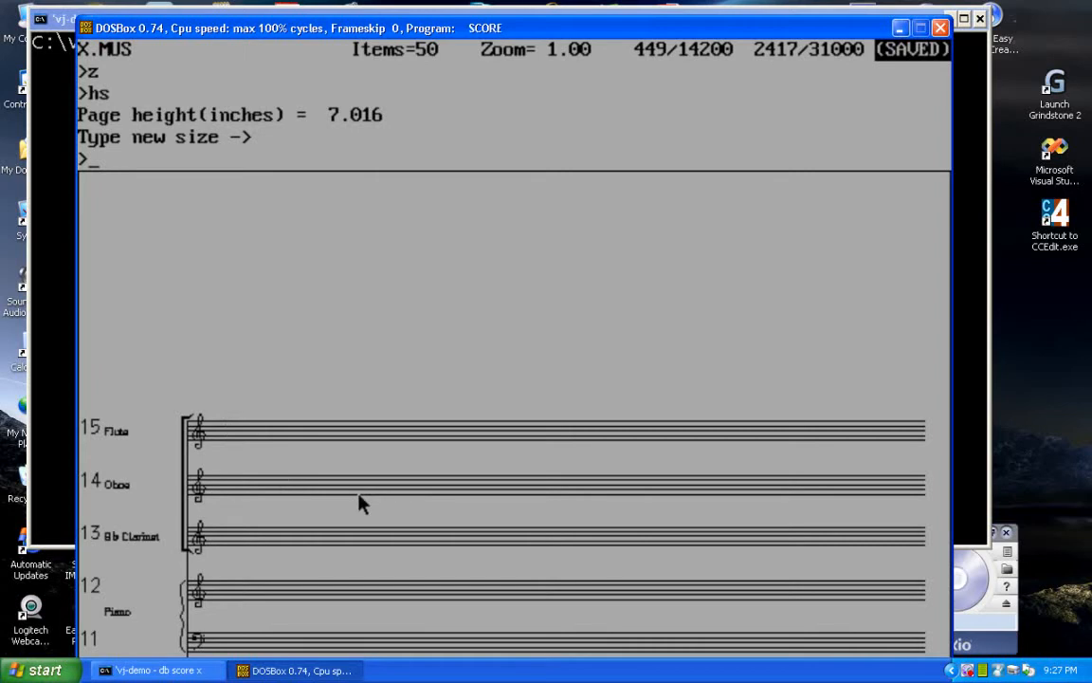
{"action": "key", "text": "Return"}
{"action": "key", "text": "Return"}
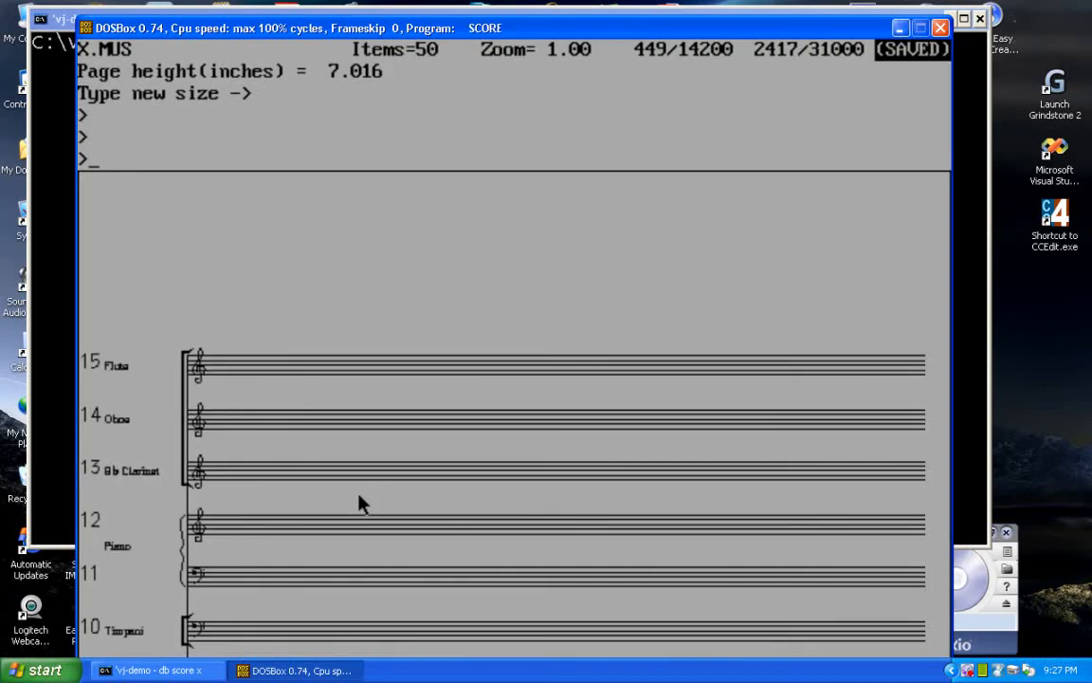
Exit SCORE and open file x in SCORE4 with the command "db score4 x"
{"action": "type", "text": "ex"}
{"action": "key", "text": "Return"}
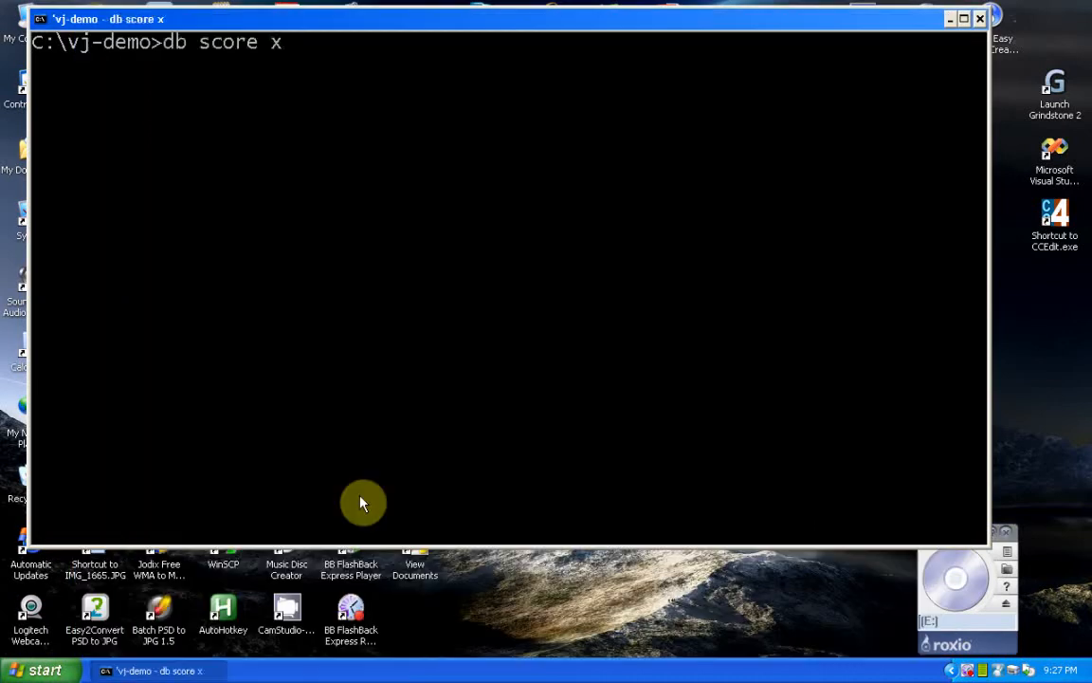
{"action": "key", "text": "Up"}
{"action": "key", "text": "Left"}
{"action": "key", "text": "Left"}
{"action": "type", "text": "4"}
{"action": "key", "text": "Return"}
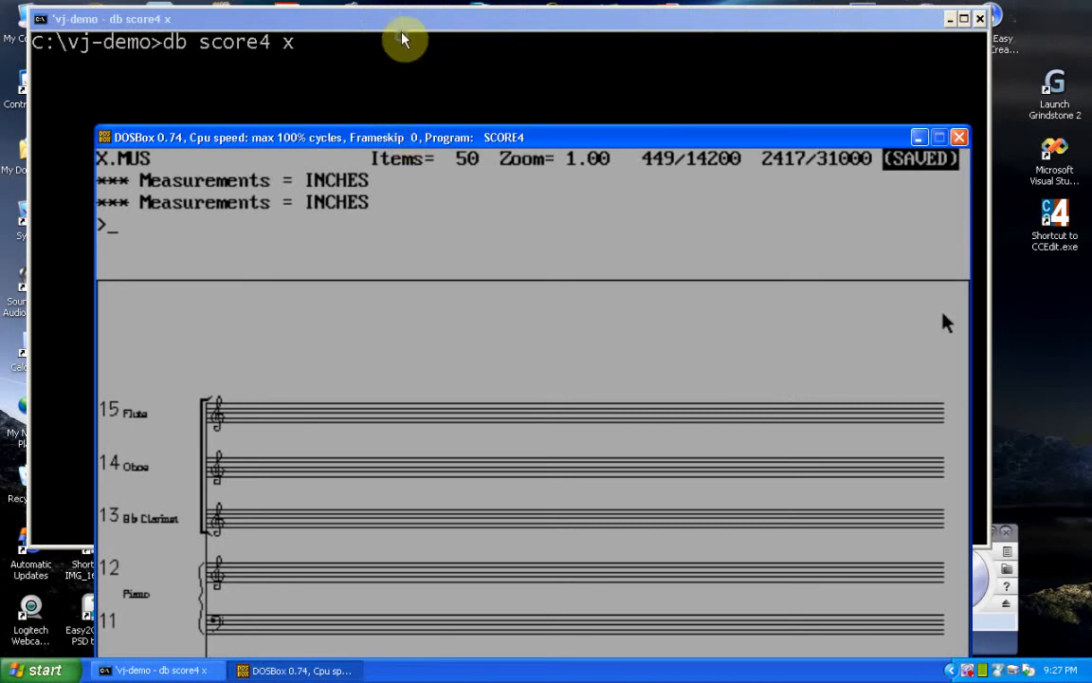
Turn on the SH display in SCORE4, redraw with Z, and query the page height with HS
{"action": "type", "text": "shj"}
{"action": "key", "text": "BackSpace"}
{"action": "key", "text": "Return"}
{"action": "type", "text": "z"}
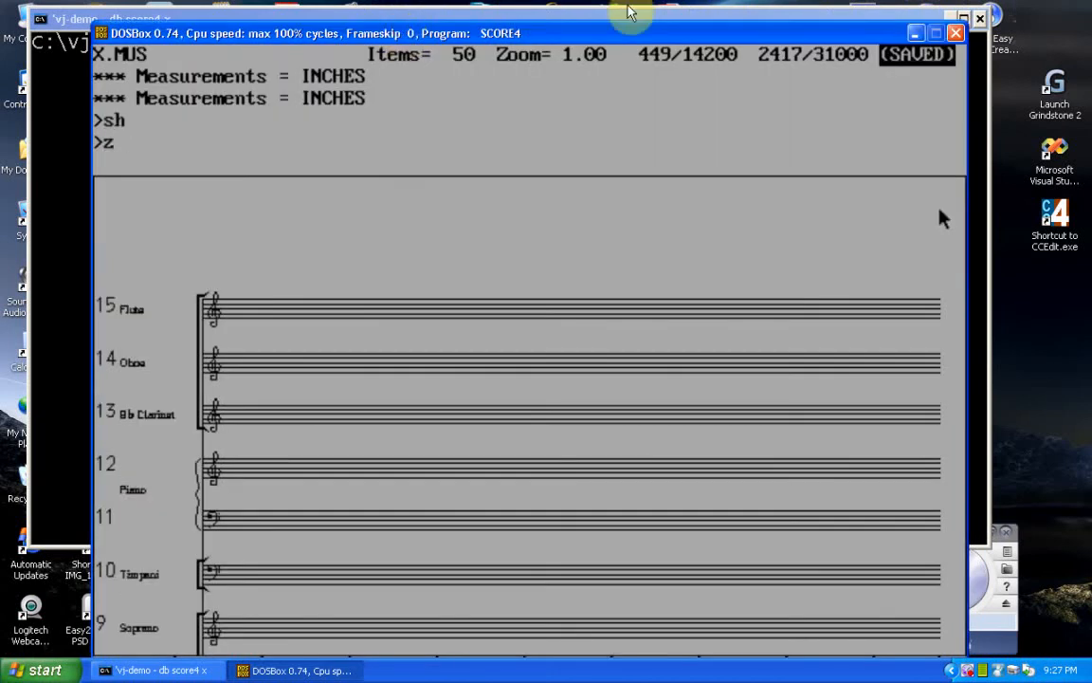
{"action": "key", "text": "Return"}
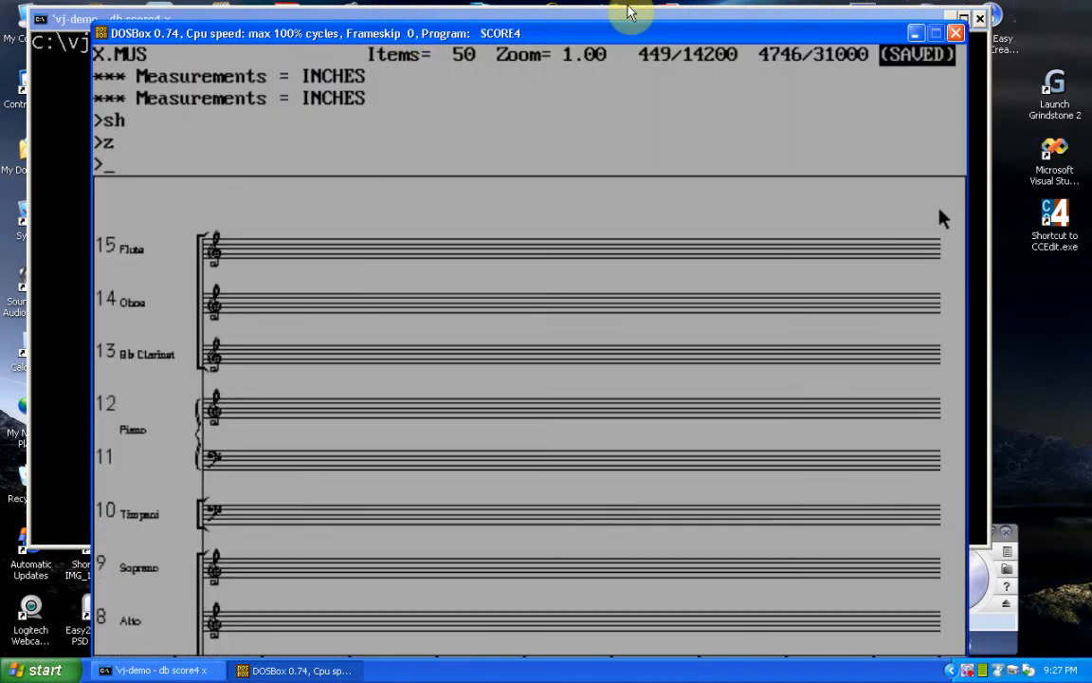
{"action": "type", "text": "hs"}
{"action": "key", "text": "Return"}
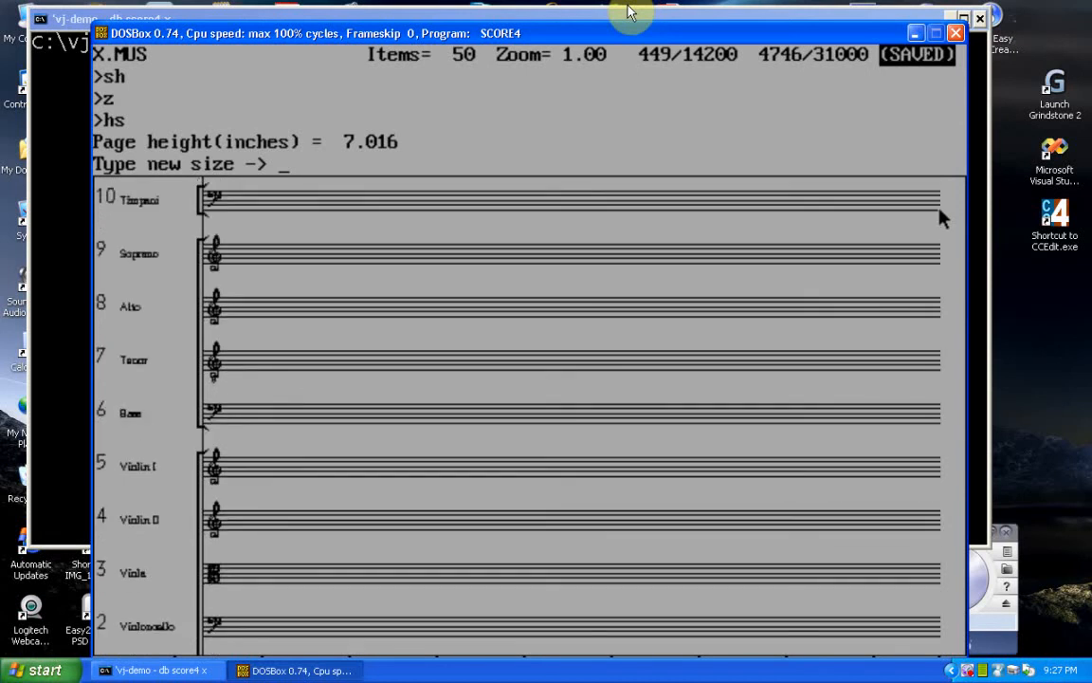
{"action": "key", "text": "Return"}
{"action": "key", "text": "Return"}
{"action": "key", "text": "Return"}
Alter all staves using the selection 99 0 0 8 and the parameter change 12 1
{"action": "type", "text": "a"}
{"action": "key", "text": "Return"}
{"action": "type", "text": "99 0 0 8"}
{"action": "key", "text": "Return"}
{"action": "type", "text": "12 1"}
{"action": "key", "text": "Return"}
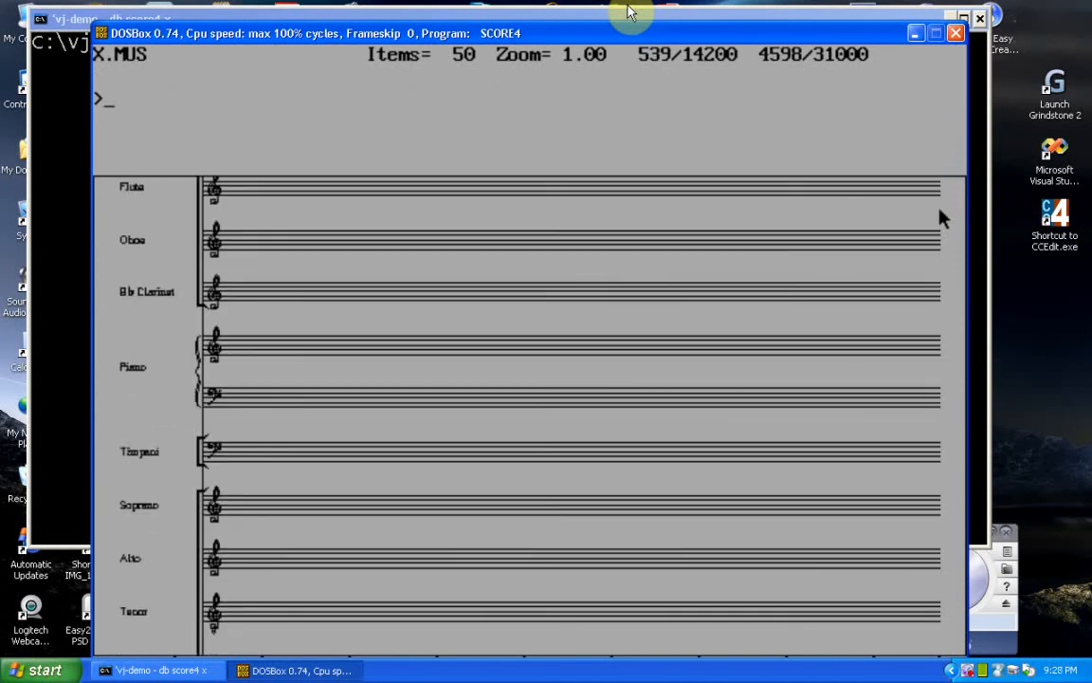
Query the altered score's page height with HS, entering no new size
{"action": "type", "text": "hs"}
{"action": "key", "text": "Return"}
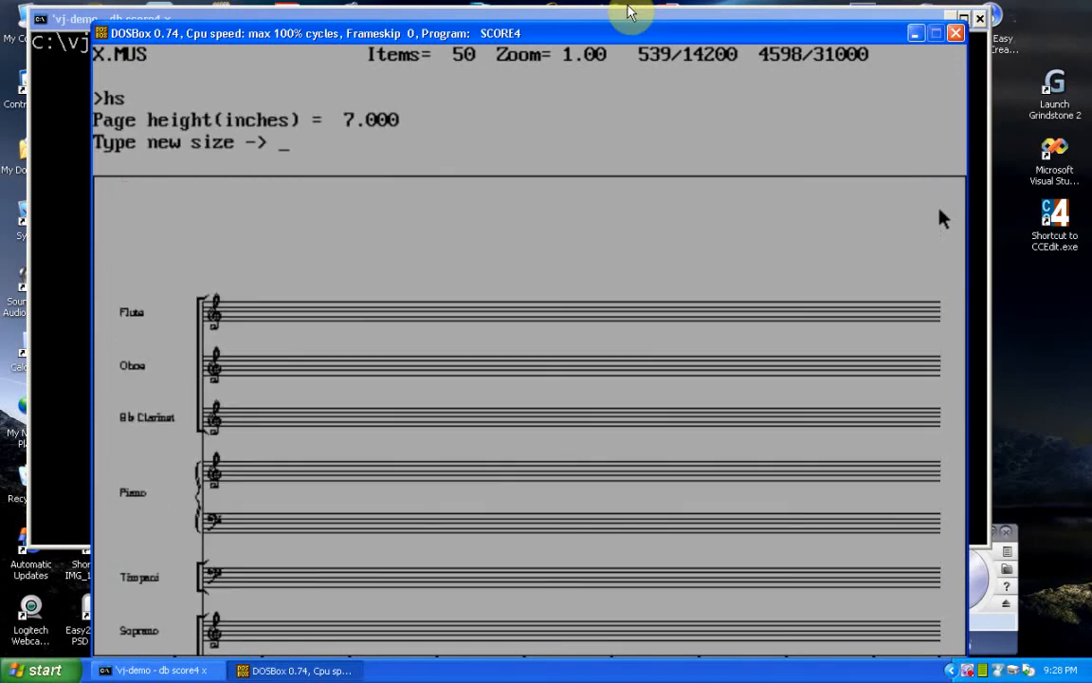
{"action": "left_click_drag", "start_coordinate": [427, 34], "coordinate": [415, 10]}
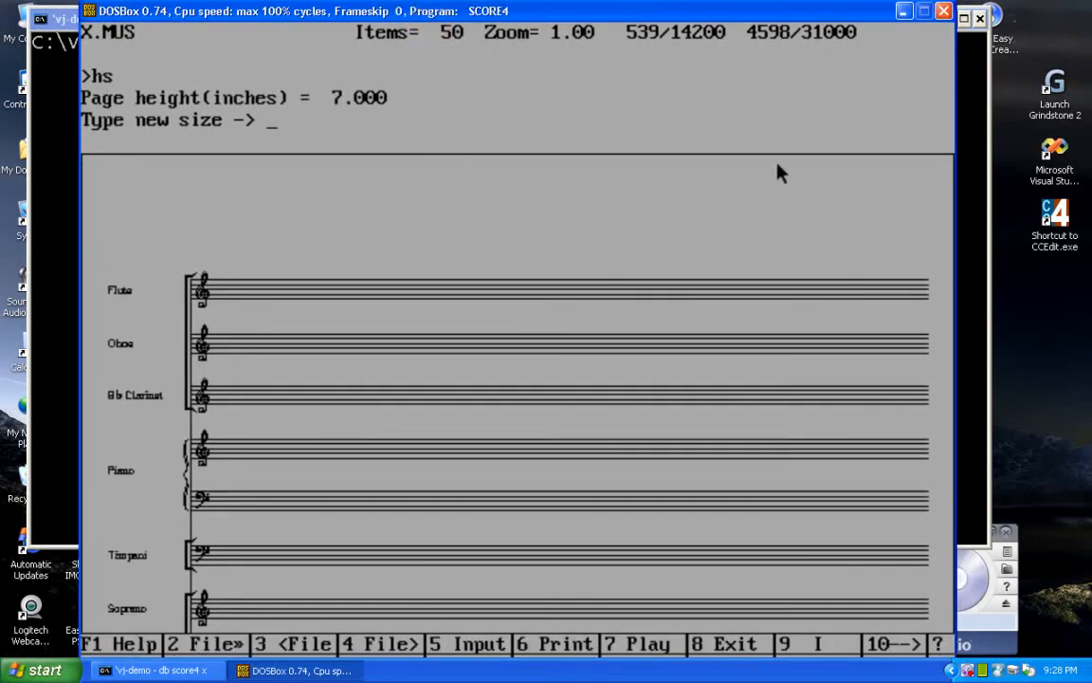
{"action": "key", "text": "Return"}
{"action": "key", "text": "Return"}
Save the altered score with SM and exit SCORE4
{"action": "type", "text": "sm"}
{"action": "key", "text": "Return"}
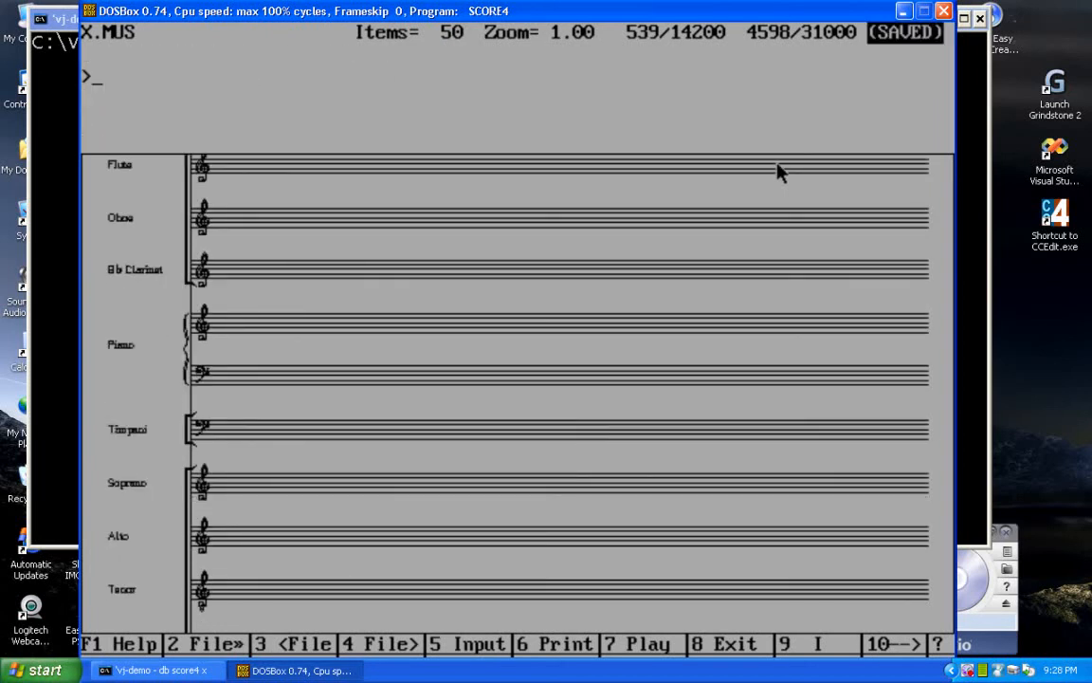
{"action": "key", "text": "F8"}
Open file x in program G with the command "db g x" and move its window so the staves fit on screen
{"action": "key", "text": "Up"}
{"action": "key", "text": "Left"}
{"action": "key", "text": "Left"}
{"action": "key", "text": "BackSpace"}
{"action": "key", "text": "BackSpace"}
{"action": "key", "text": "BackSpace"}
{"action": "key", "text": "BackSpace"}
{"action": "key", "text": "BackSpace"}
{"action": "key", "text": "BackSpace"}
{"action": "type", "text": "g"}
{"action": "key", "text": "Return"}
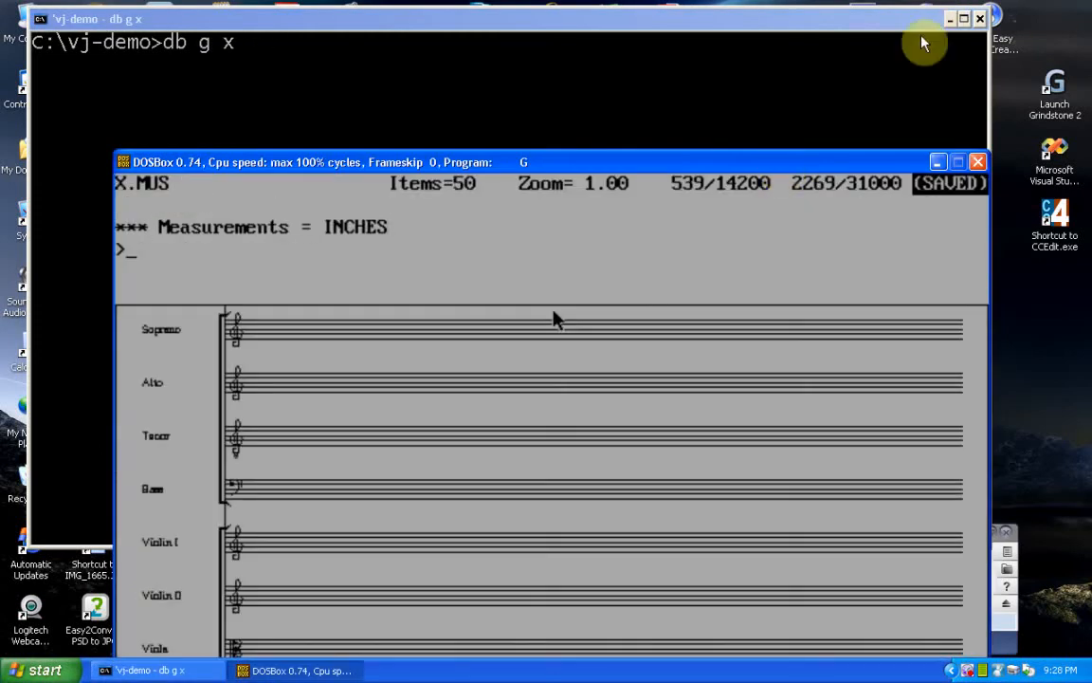
{"action": "left_click", "coordinate": [502, 159]}
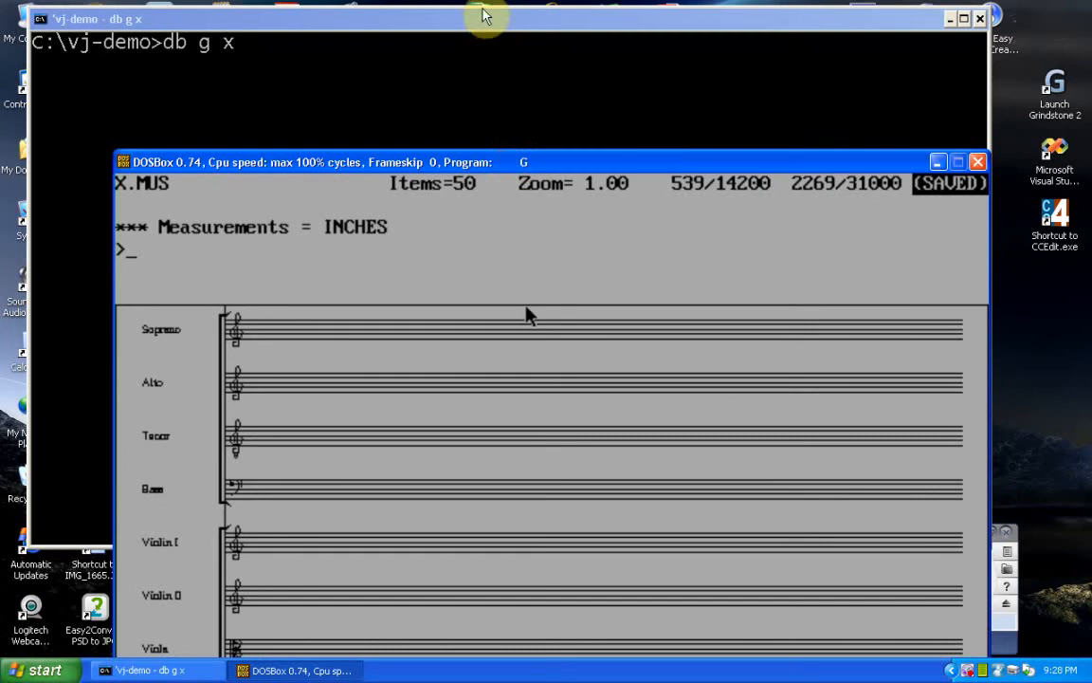
{"action": "left_click_drag", "start_coordinate": [484, 16], "coordinate": [479, 9]}
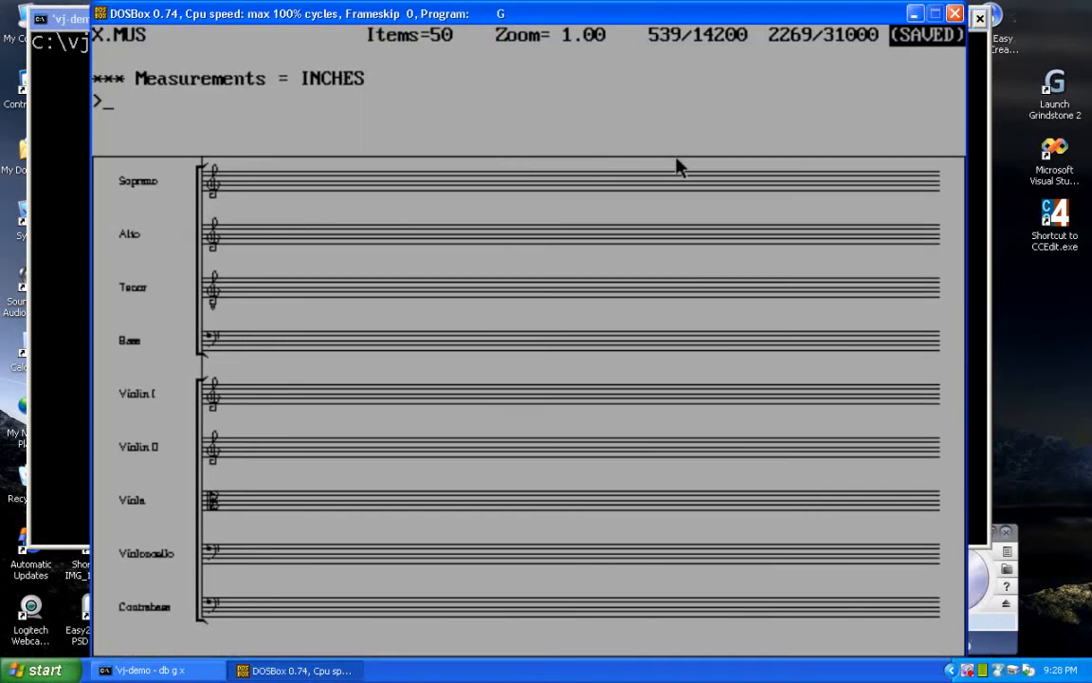
Vertically justify the staves with VJ, using minimum vertical and horizontal spaces of 3 and 3 and the default staff range
{"action": "type", "text": "vj"}
{"action": "key", "text": "Return"}
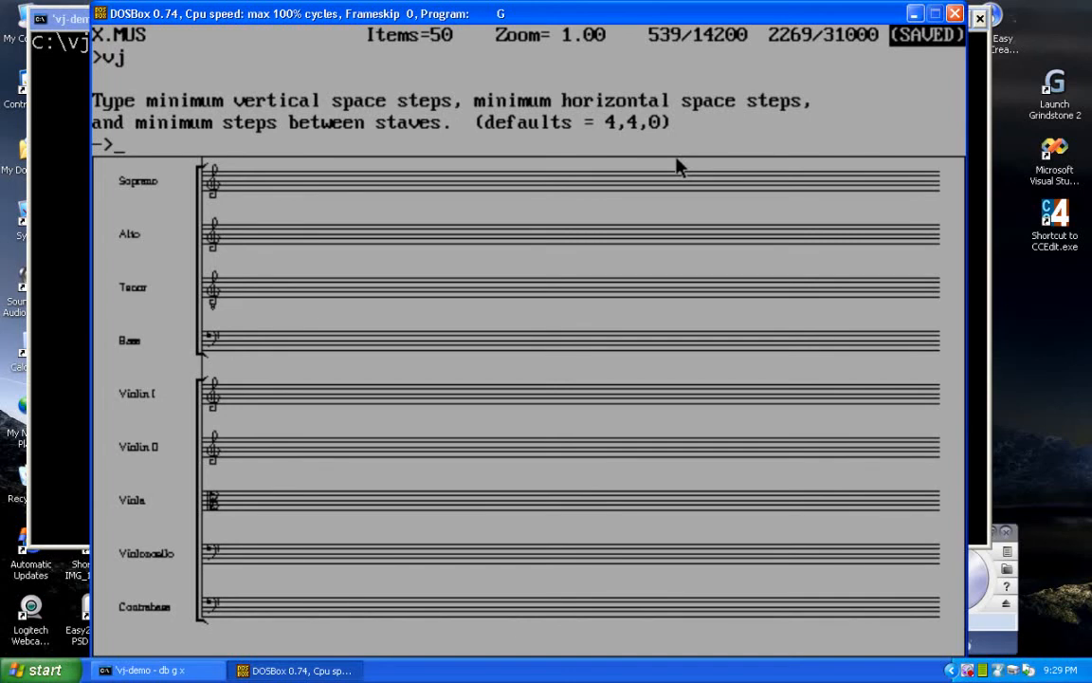
{"action": "type", "text": "3 3"}
{"action": "key", "text": "Return"}
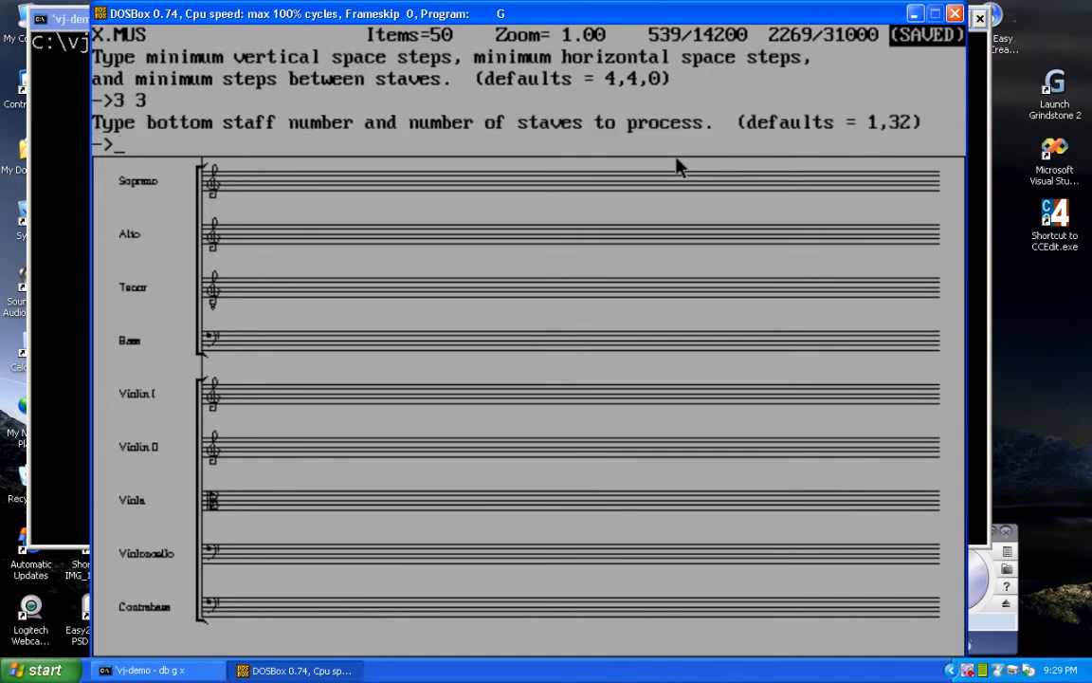
{"action": "key", "text": "Return"}
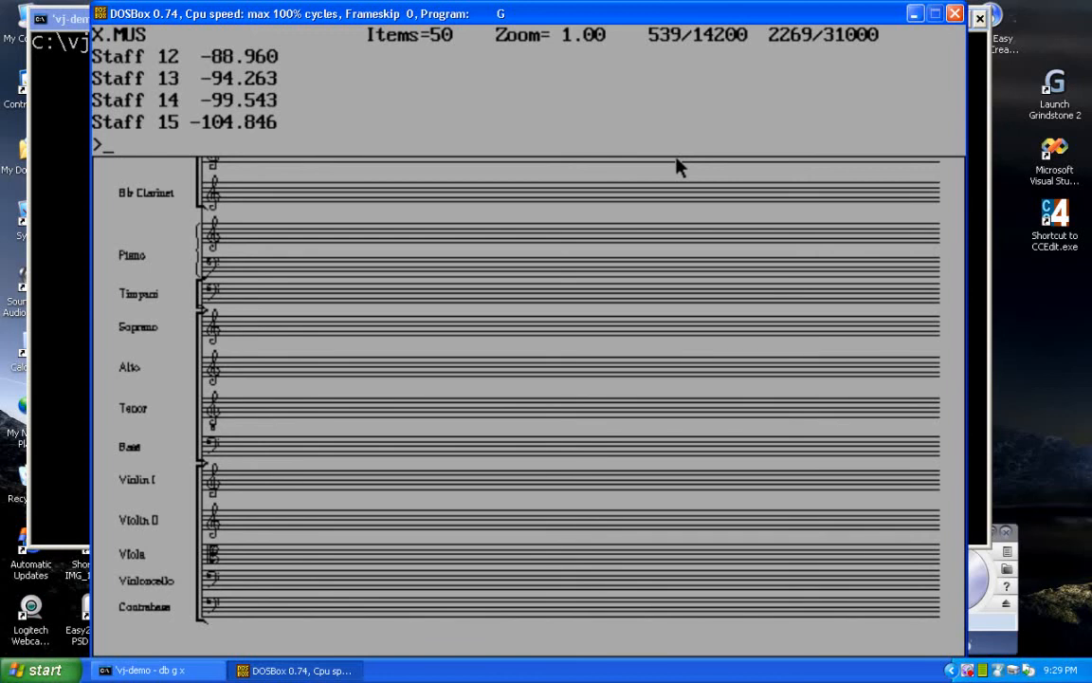
Resize the page height to 6 inches with HS, processing 1 staff per group
{"action": "type", "text": "hs"}
{"action": "key", "text": "Return"}
{"action": "type", "text": "6"}
{"action": "key", "text": "Return"}
{"action": "type", "text": "1"}
{"action": "key", "text": "Return"}
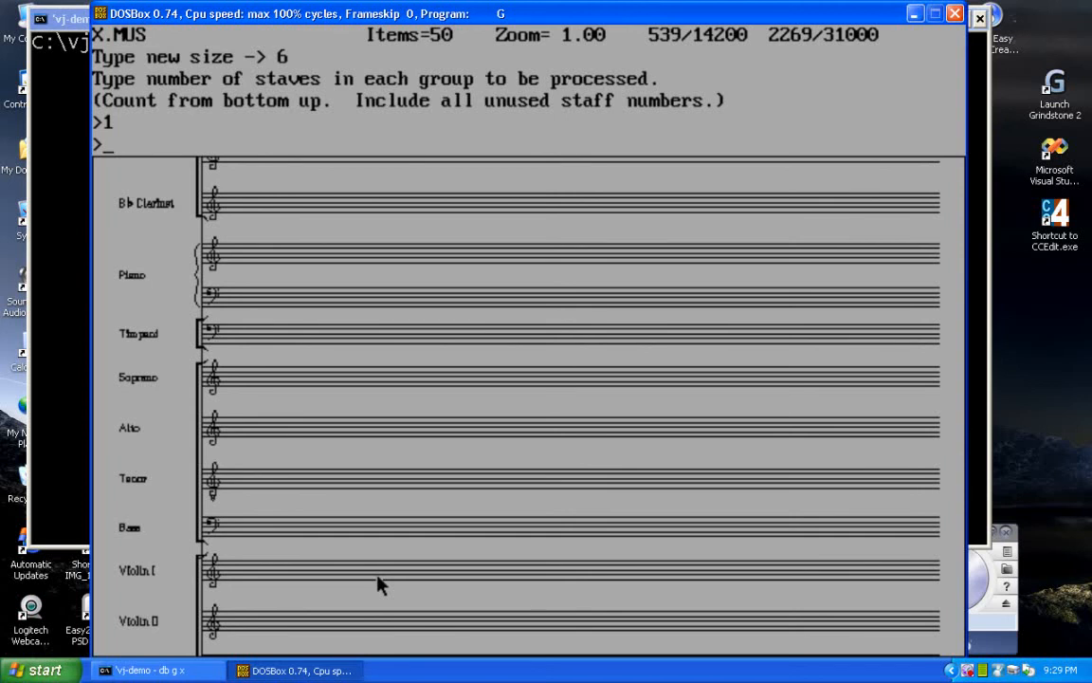
Vertically justify the resized staves again with VJ, using minimum vertical and horizontal spaces of 3 and 3
{"action": "type", "text": "vj"}
{"action": "key", "text": "Return"}
{"action": "type", "text": "3 3"}
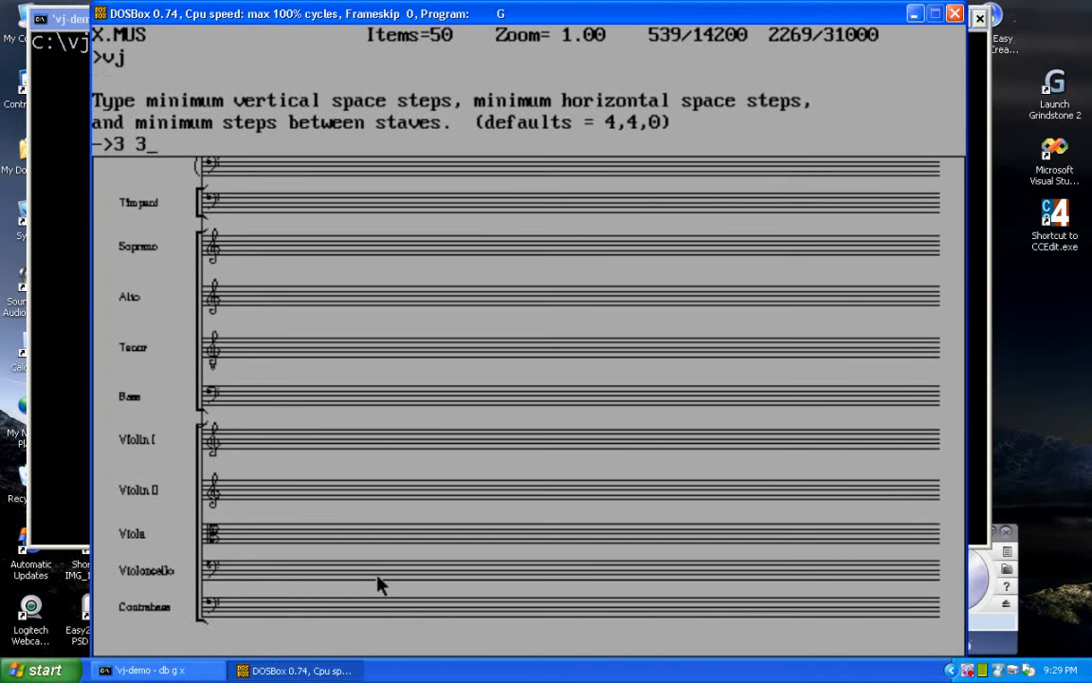
{"action": "key", "text": "Return"}
Save the justified score x with SM and exit program G with EX
{"action": "type", "text": "sm"}
{"action": "key", "text": "Return"}
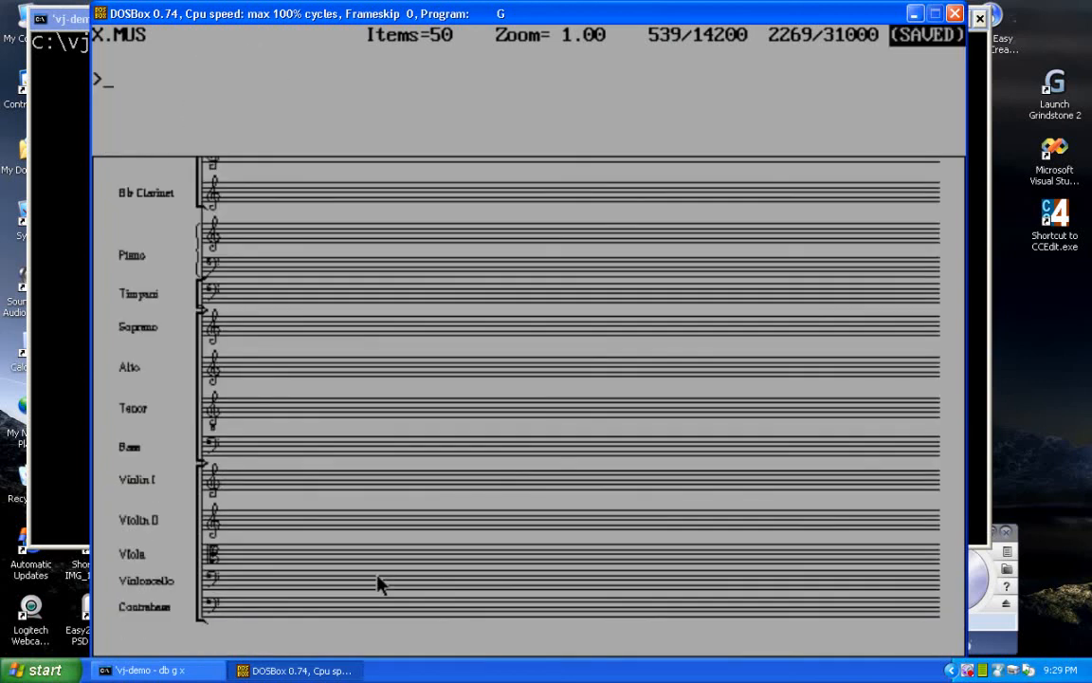
{"action": "type", "text": "ex"}
{"action": "key", "text": "Return"}
Set the page height of x.mus to 6 inches from the command prompt with "vj x.mus /hs 6"
{"action": "type", "text": "vj"}
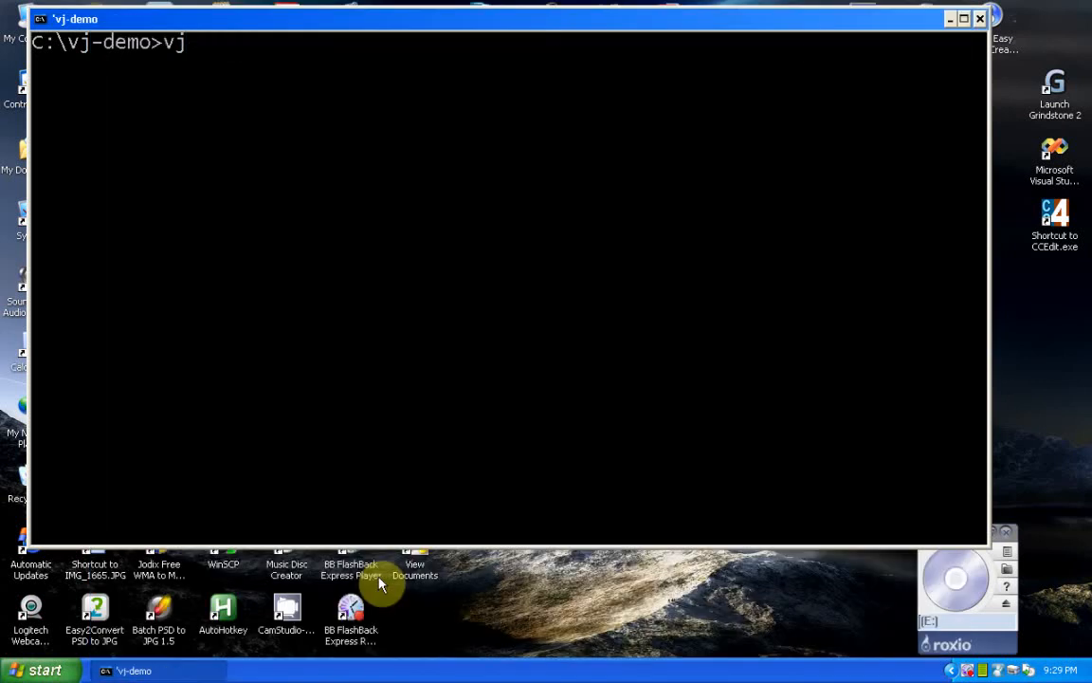
{"action": "type", "text": " x.mus /hs 5"}
{"action": "key", "text": "BackSpace"}
{"action": "type", "text": "6"}
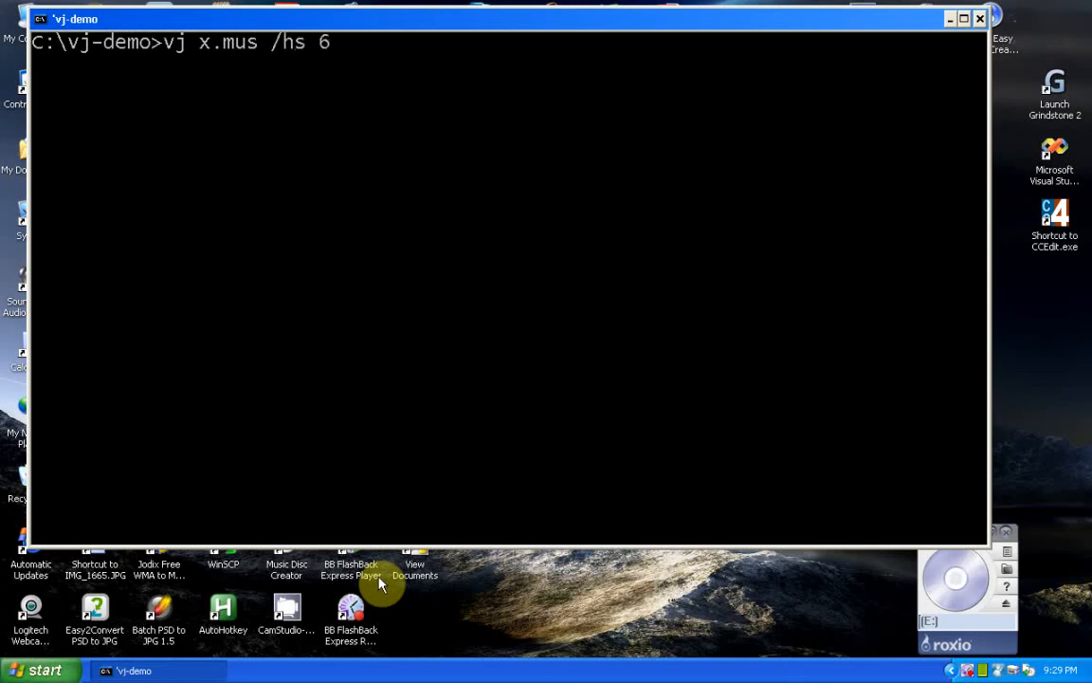
{"action": "key", "text": "Return"}
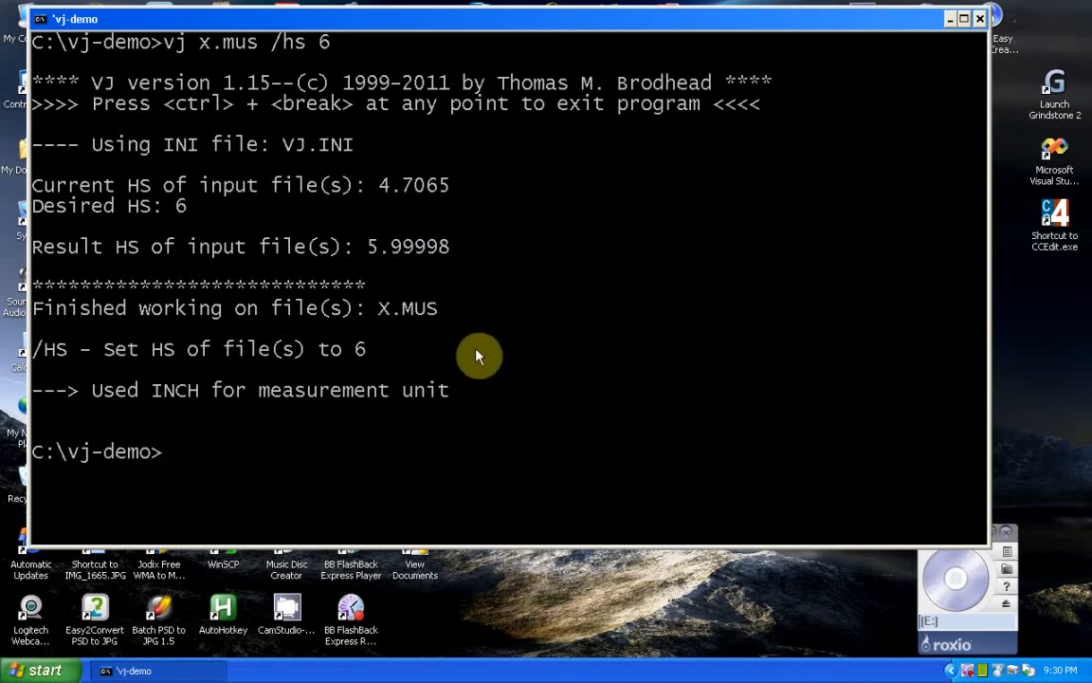
Open file x in program G with "db g x" and check its page height with HS without entering a new size
{"action": "type", "text": "db g x"}
{"action": "key", "text": "Return"}
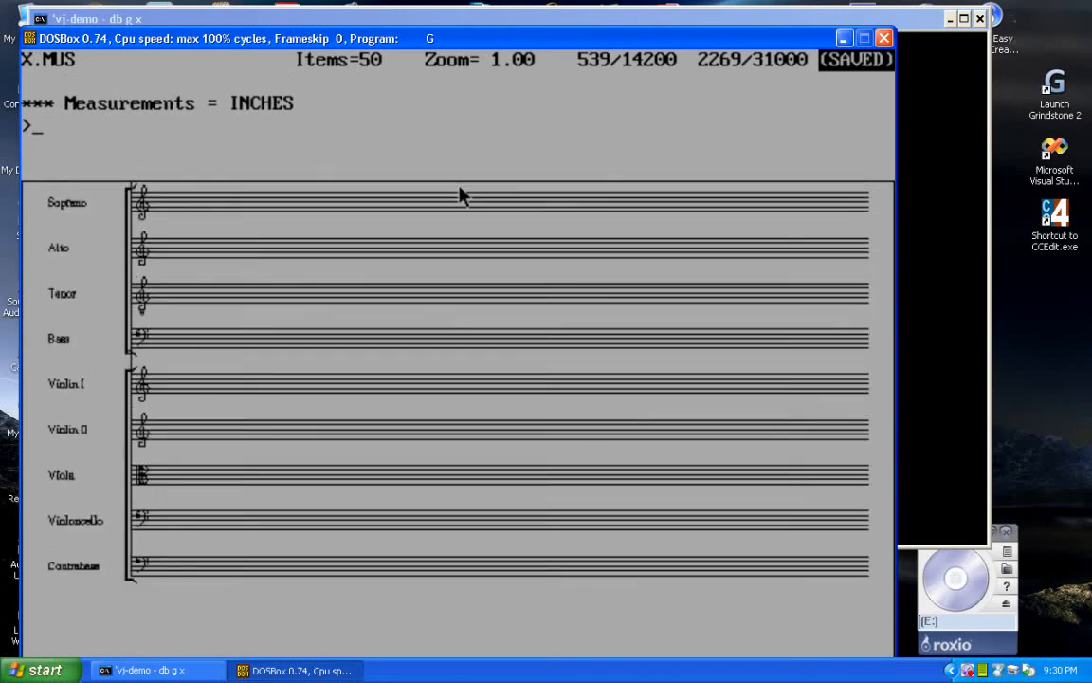
{"action": "type", "text": "hs"}
{"action": "key", "text": "Return"}
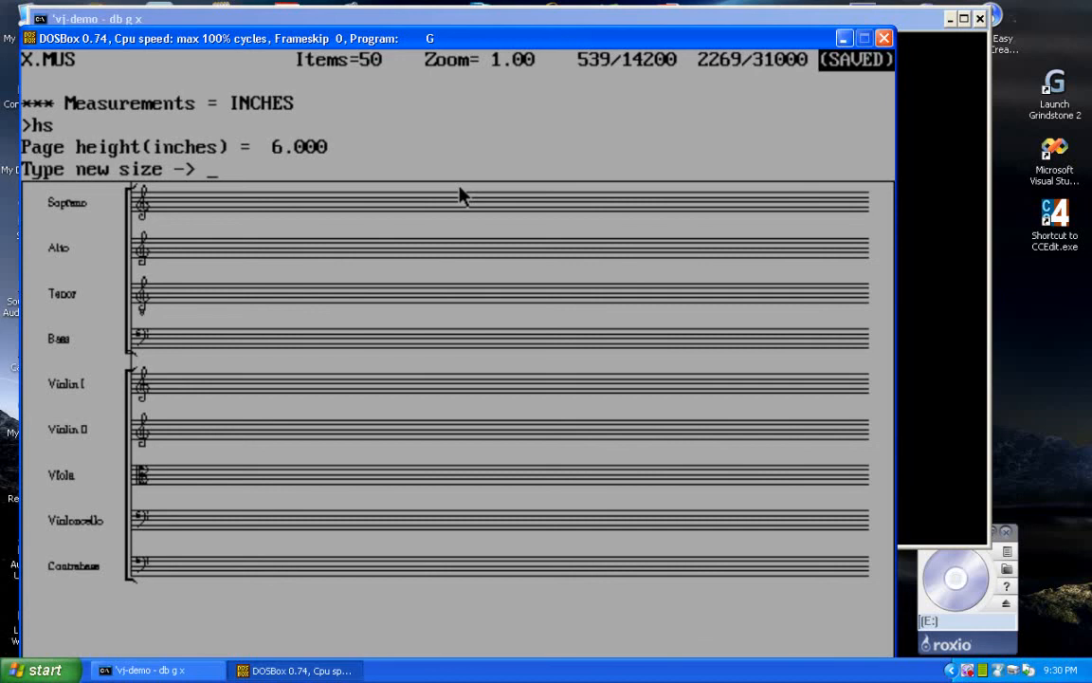
{"action": "key", "text": "Return"}
{"action": "key", "text": "Return"}
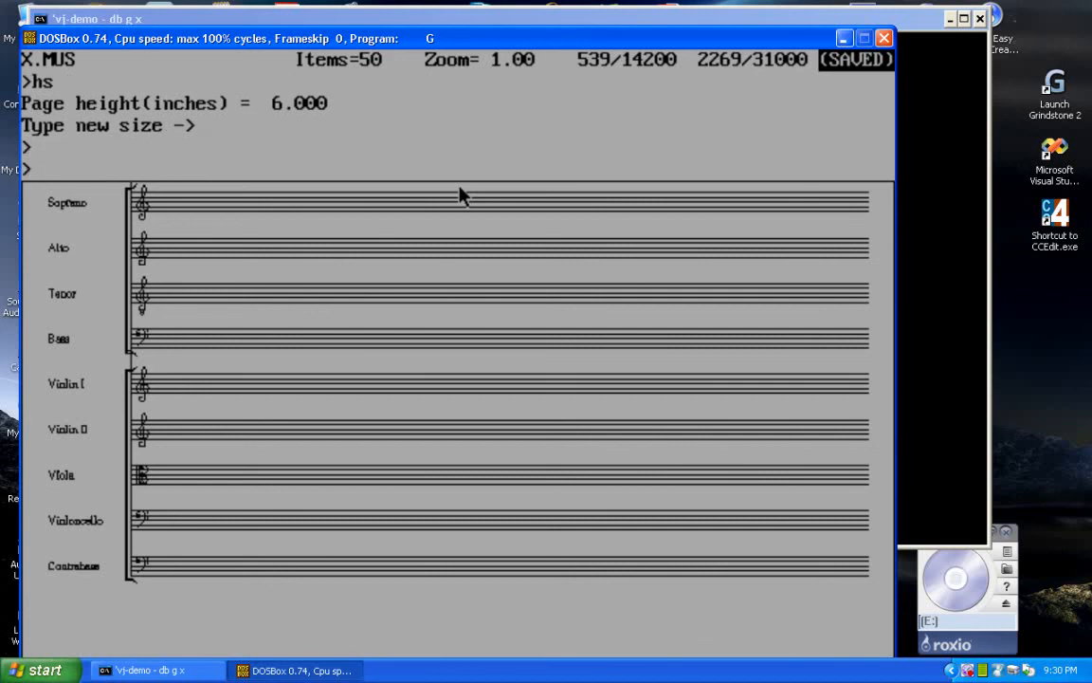
Load the file x.vj into program G with the command "g x.vj"
{"action": "type", "text": "g x.vb"}
{"action": "key", "text": "BackSpace"}
{"action": "type", "text": "j"}
{"action": "key", "text": "Return"}
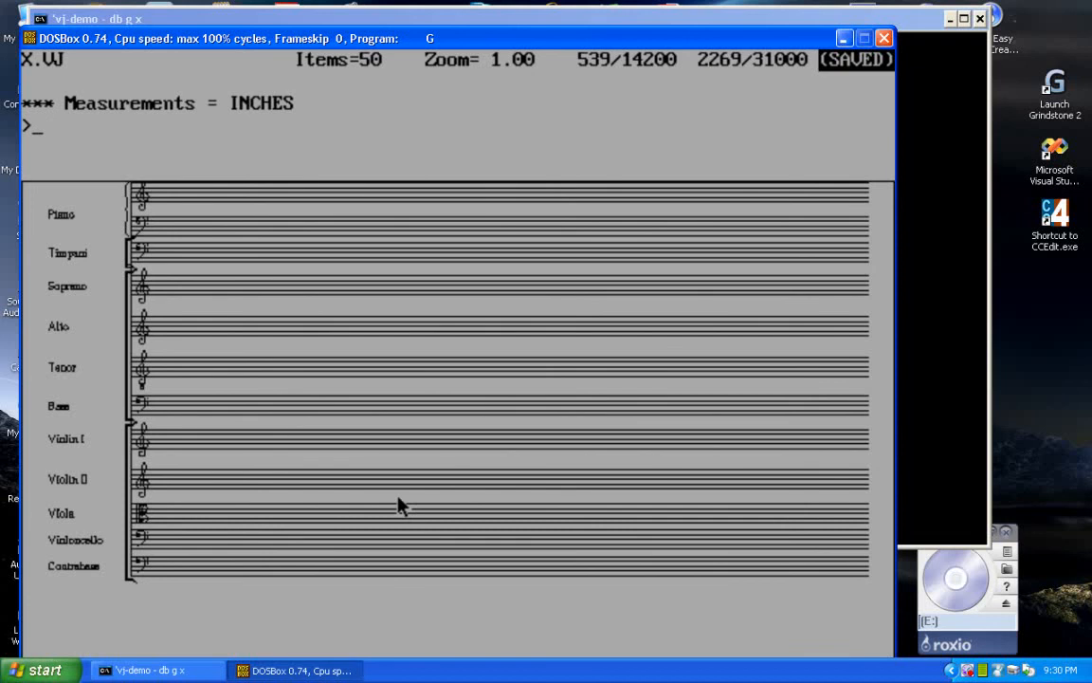
Check the page height of x.vj with HS and examine its staff spacing from the Flute down to the Contrabass
{"action": "type", "text": "hs"}
{"action": "key", "text": "Return"}
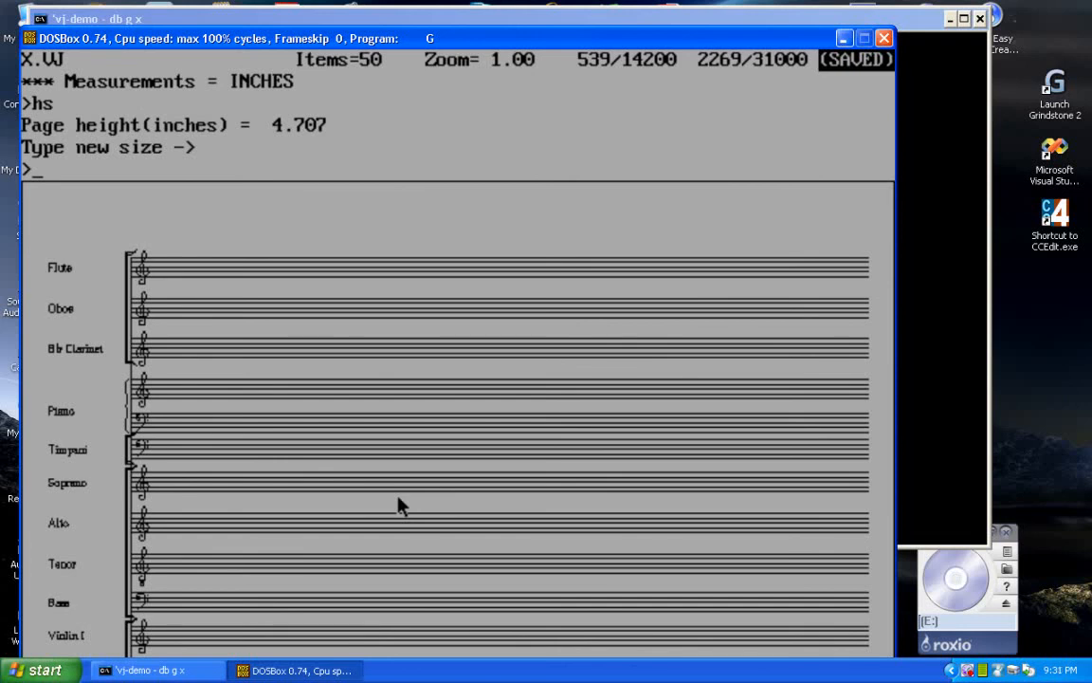
{"action": "key", "text": "Down"}
{"action": "key", "text": "Down"}
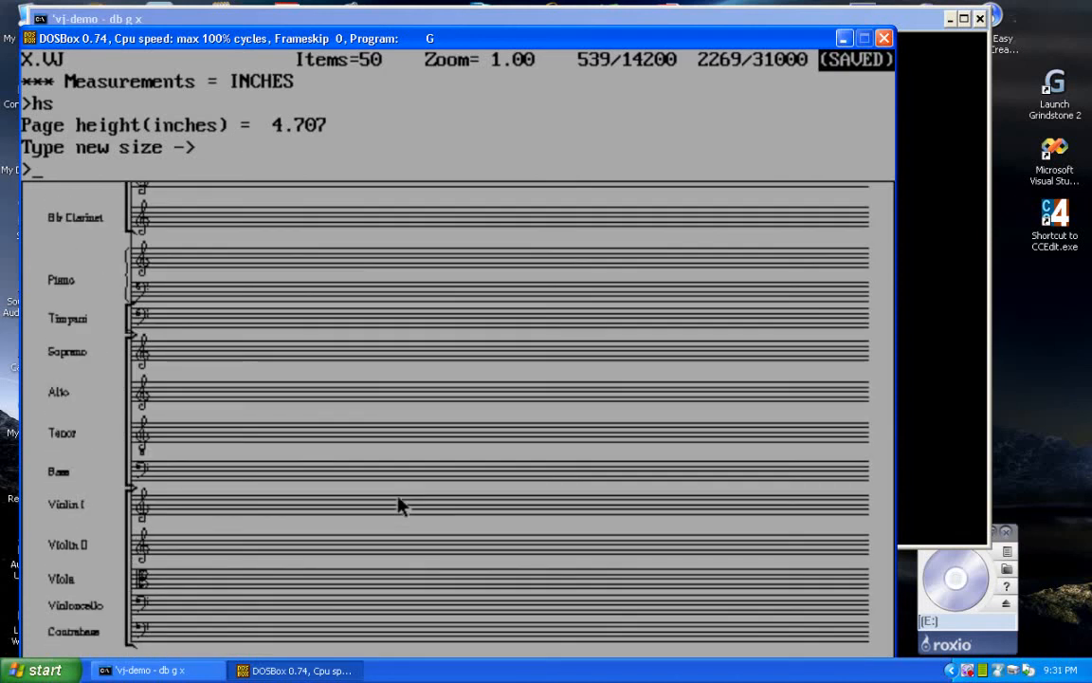
{"action": "key", "text": "Down"}
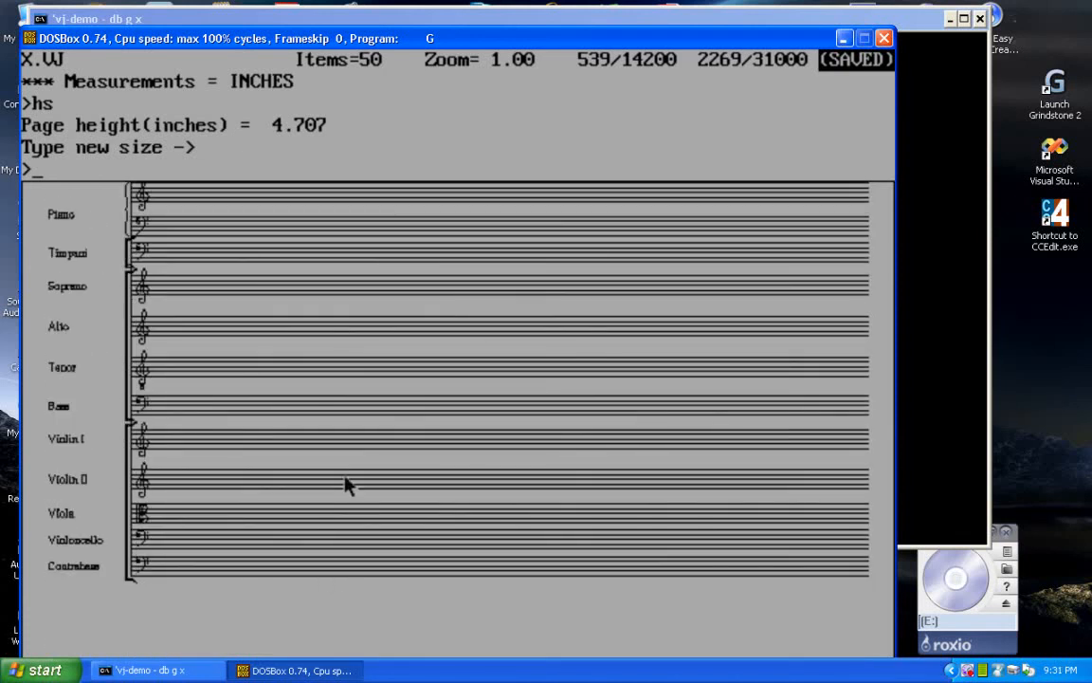
{"action": "key", "text": "Up"}
{"action": "key", "text": "Up"}
{"action": "key", "text": "Up"}
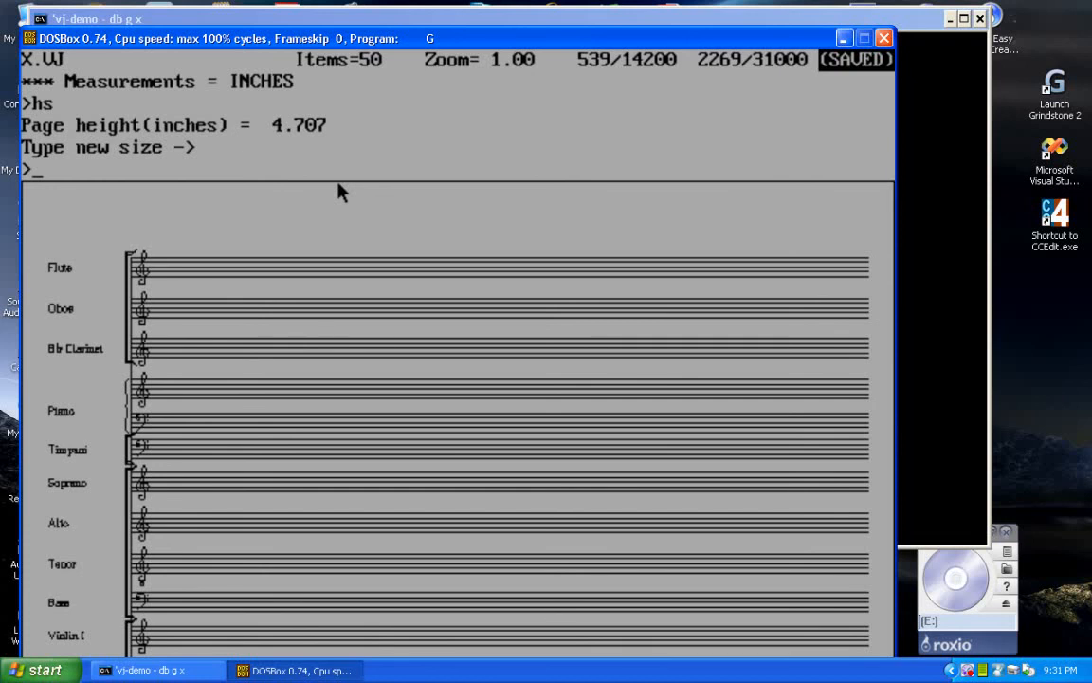
Resize the page height of x.vj to 6 inches with HS, processing 1 staff per group, and save it with SM
{"action": "type", "text": "hs"}
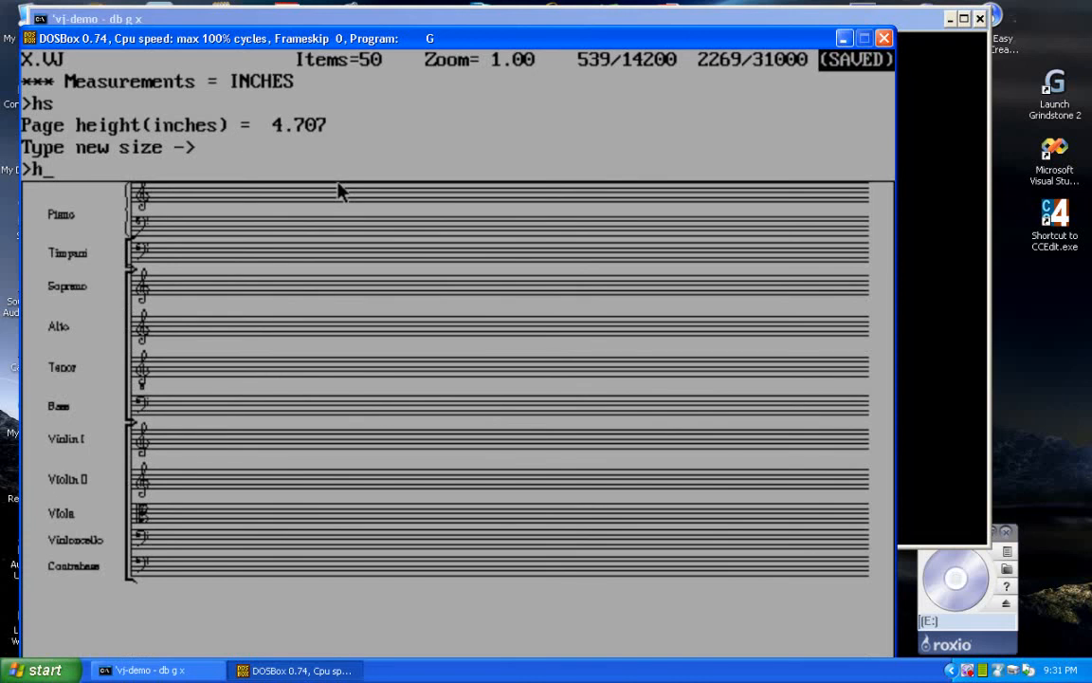
{"action": "key", "text": "Return"}
{"action": "type", "text": "6"}
{"action": "key", "text": "Return"}
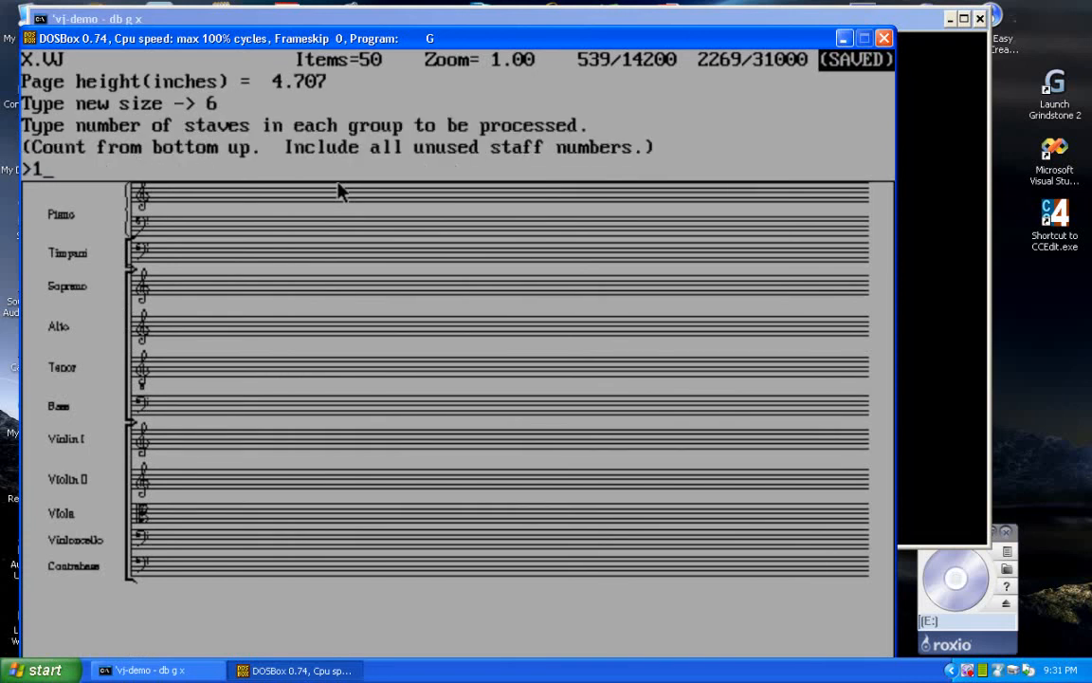
{"action": "type", "text": "1"}
{"action": "key", "text": "Return"}
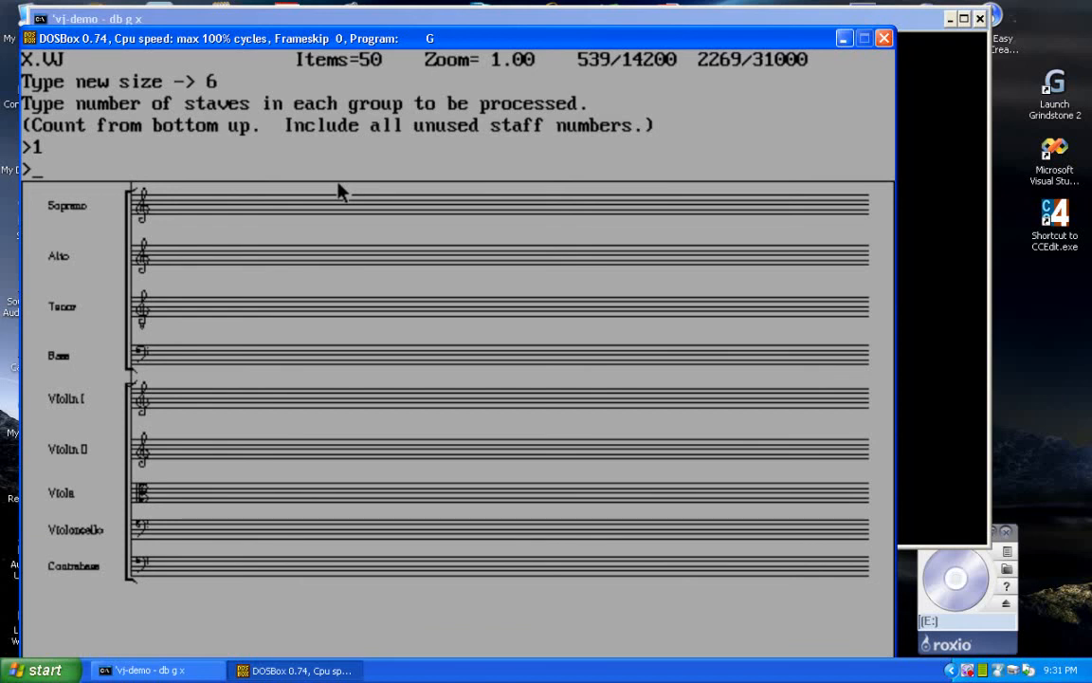
{"action": "type", "text": "sm"}
{"action": "key", "text": "Return"}
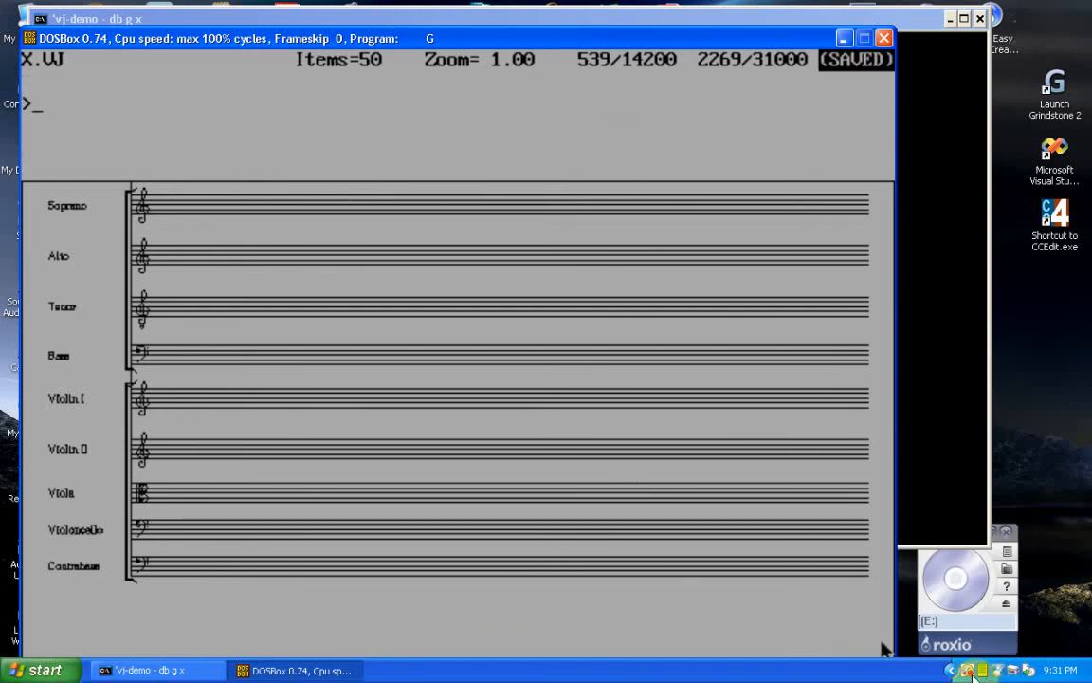